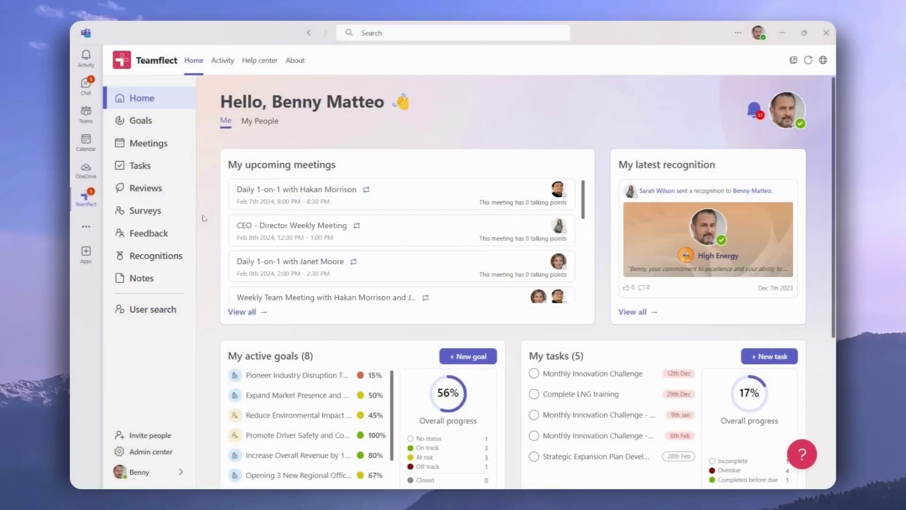
- Open Teamflect Reviews on 'Reviews about me' and check the 'All reviews' period filter without changing it
scroll(203, 218, "down", 3)
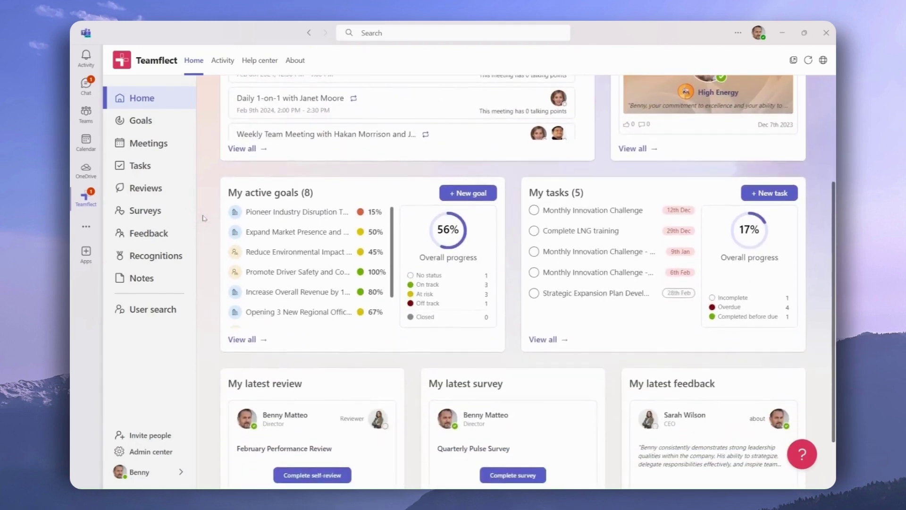
scroll(203, 217, "down", 2)
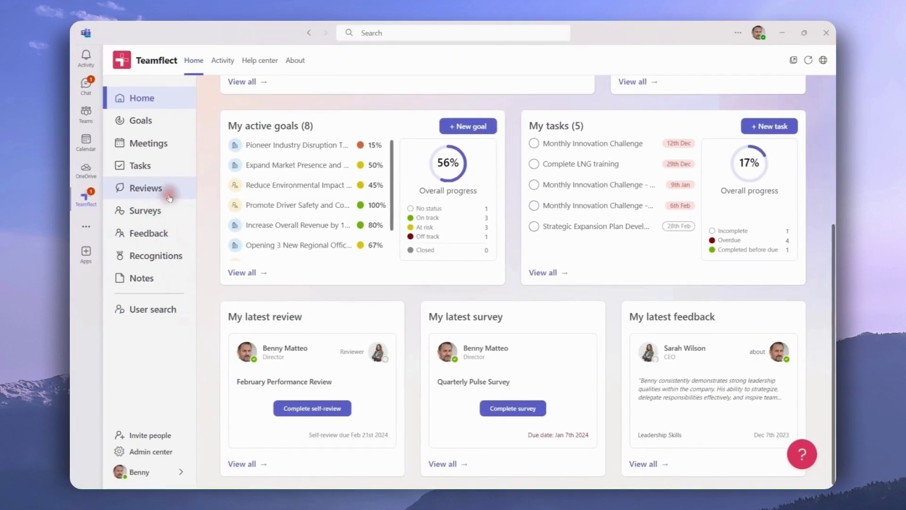
left_click(169, 197)
left_click(169, 197)
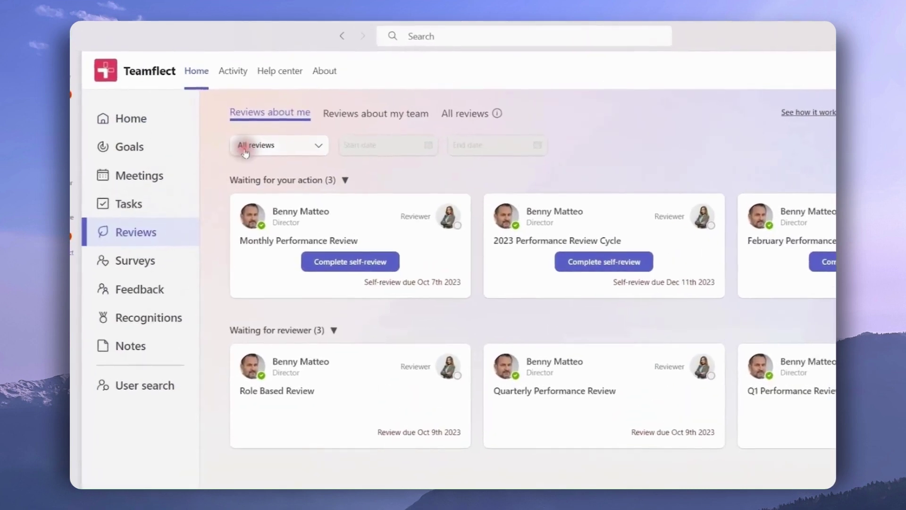
left_click(272, 136)
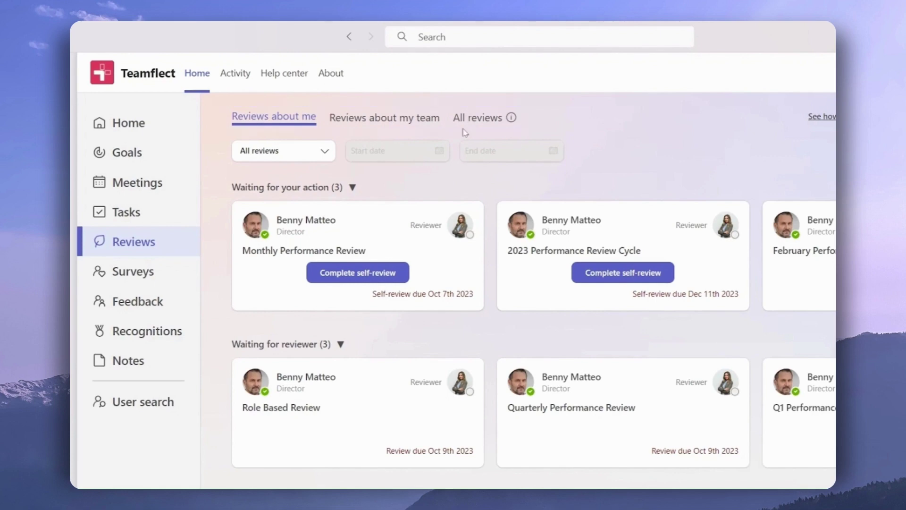
left_click(325, 152)
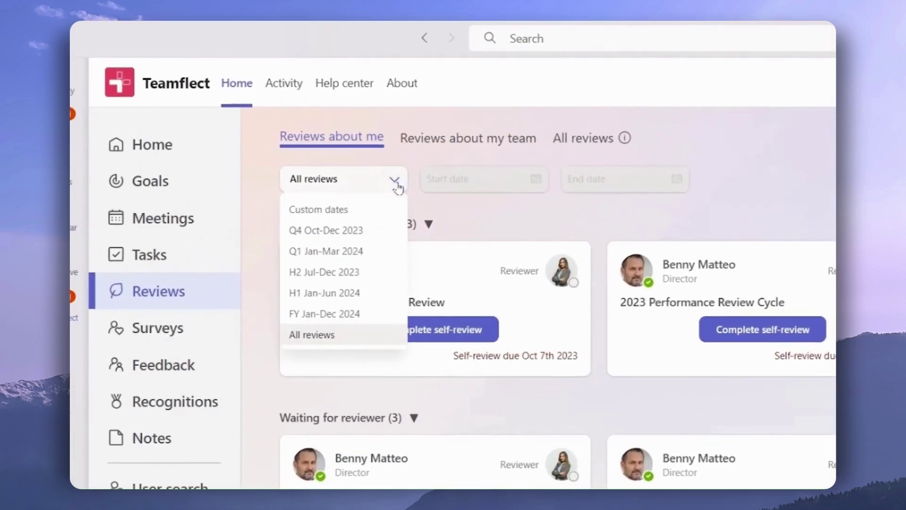
left_click(398, 188)
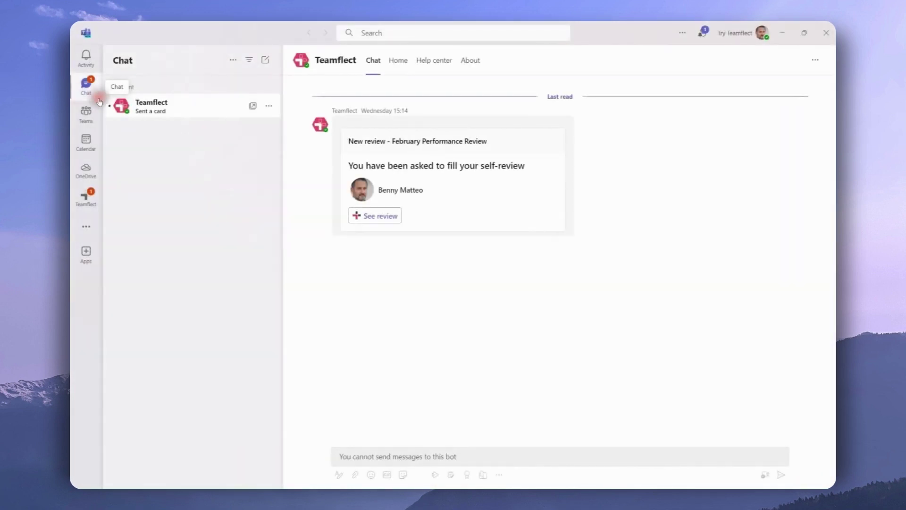
- Open the February Performance Review self-review from the Teamflect bot chat card
left_click(159, 110)
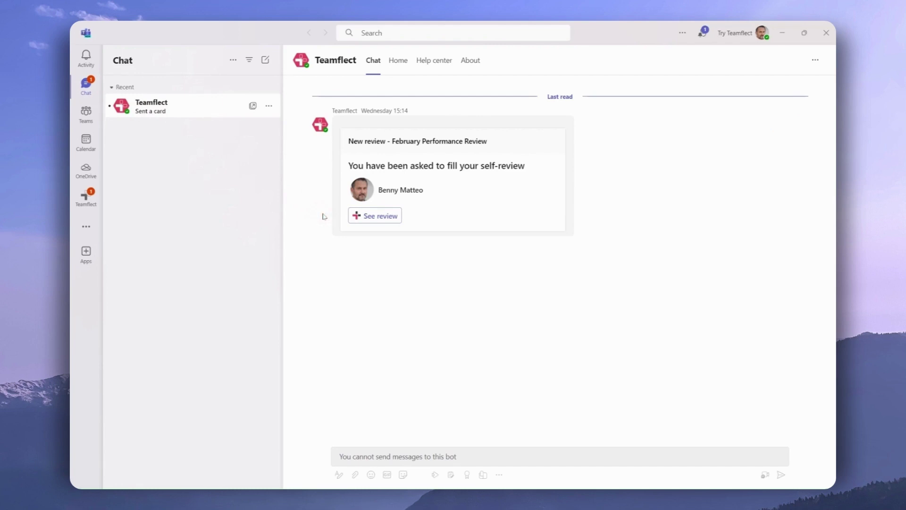
left_click(358, 216)
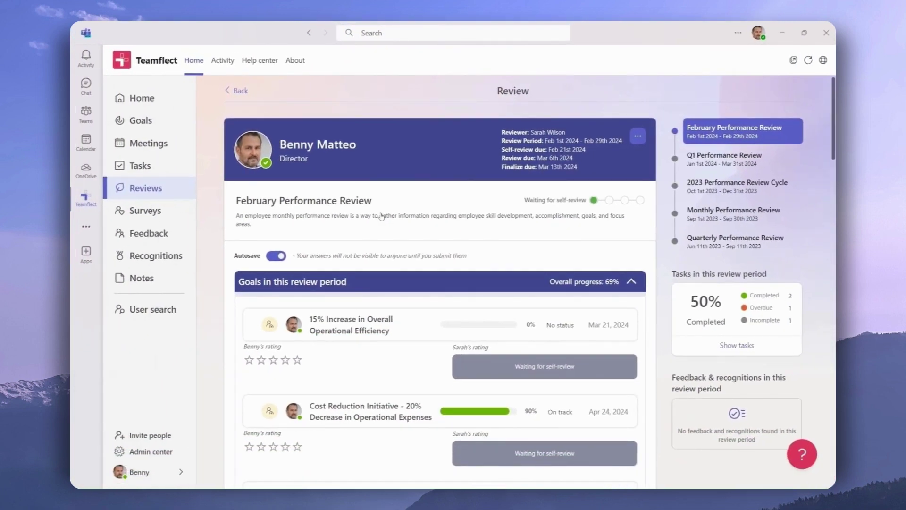
- Go through the goals, questions, 360-degree feedback and development plan, then submit the February self-review
scroll(381, 216, "down", 2)
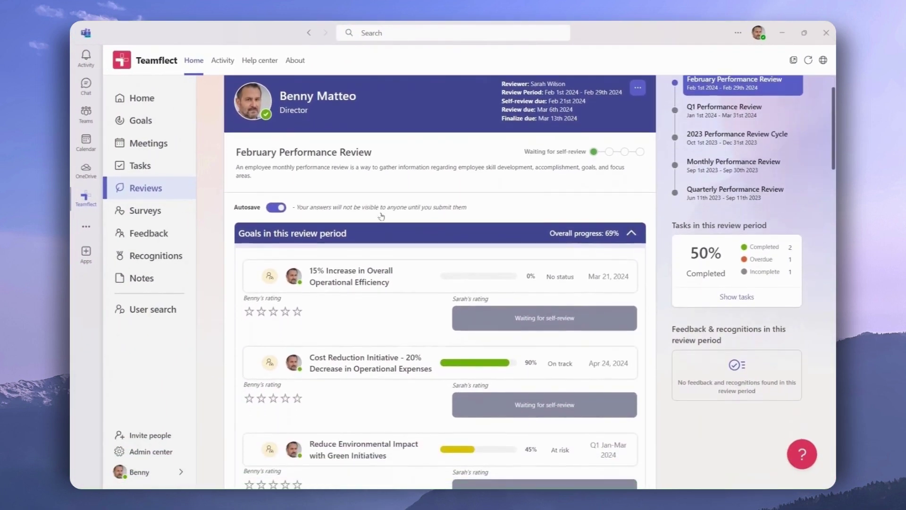
scroll(381, 216, "down", 1)
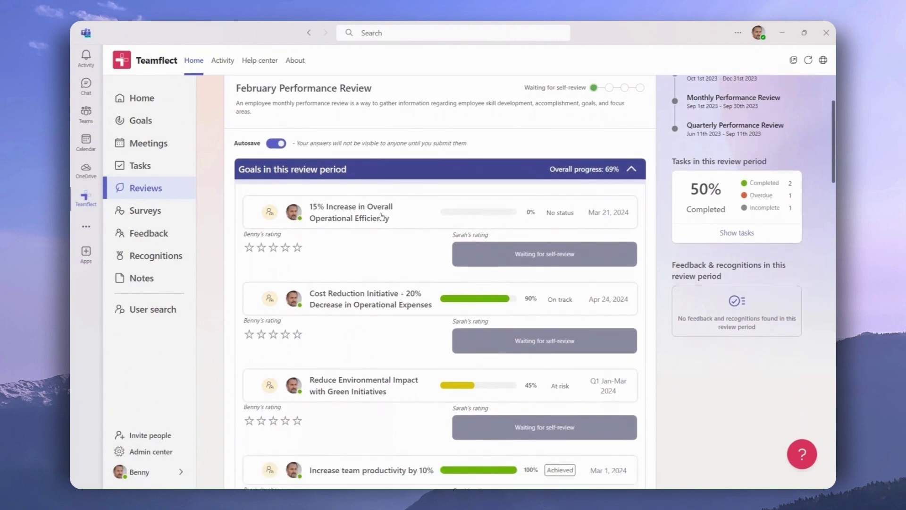
scroll(382, 216, "down", 1)
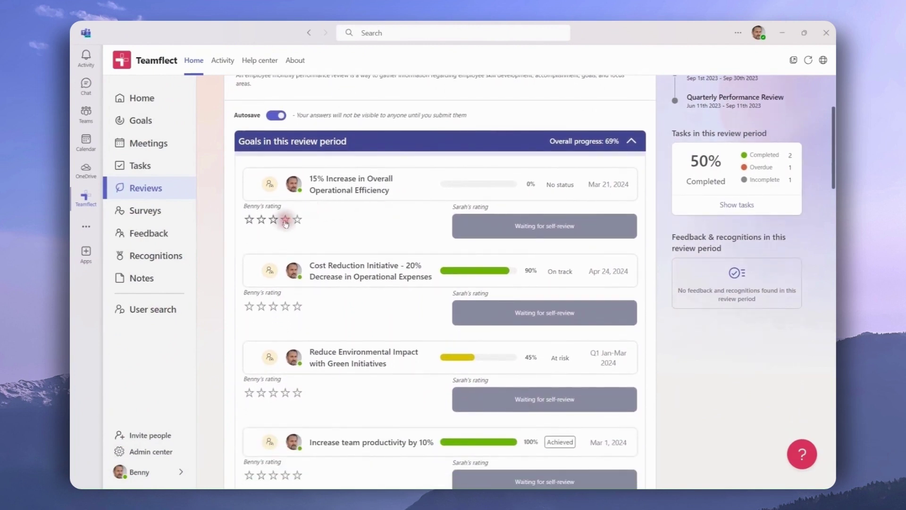
scroll(285, 224, "down", 5)
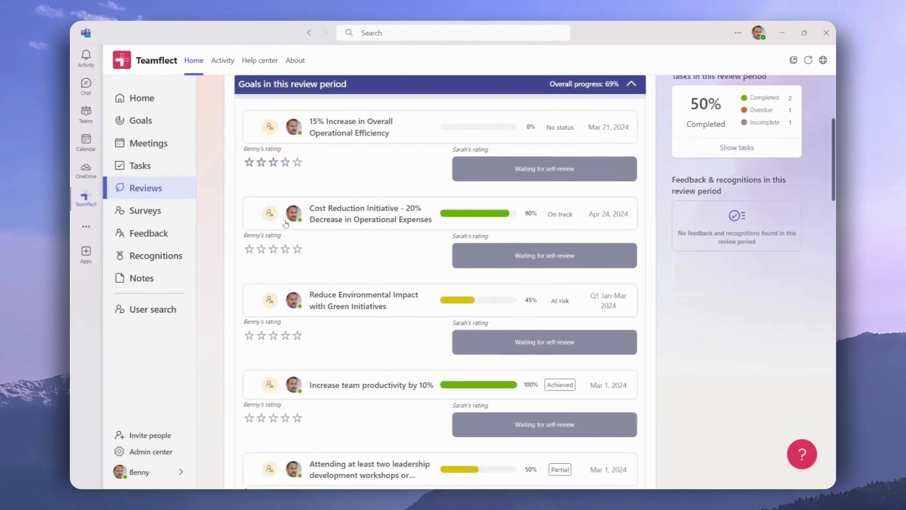
scroll(285, 223, "down", 6)
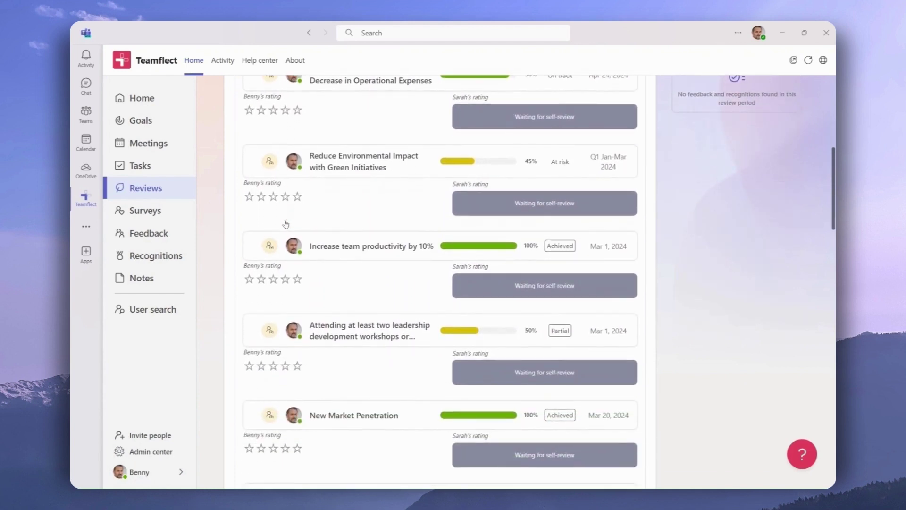
scroll(285, 223, "down", 8)
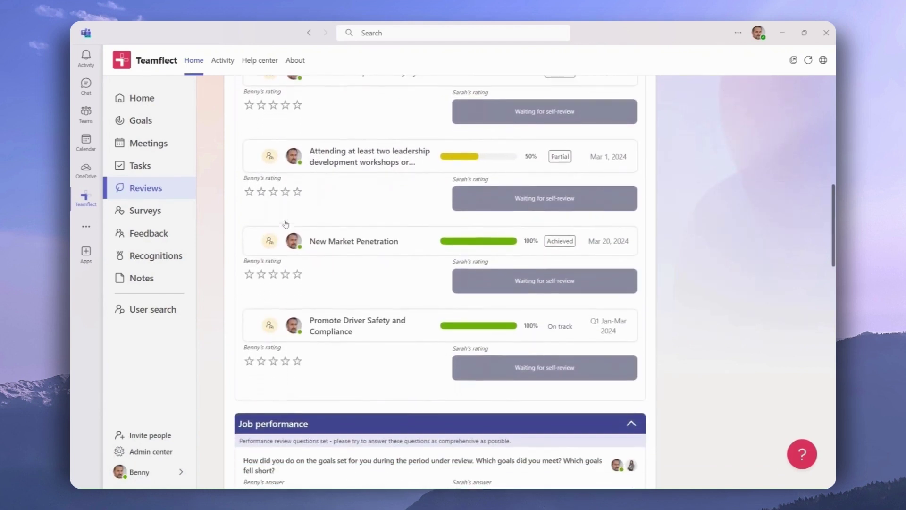
scroll(285, 224, "down", 4)
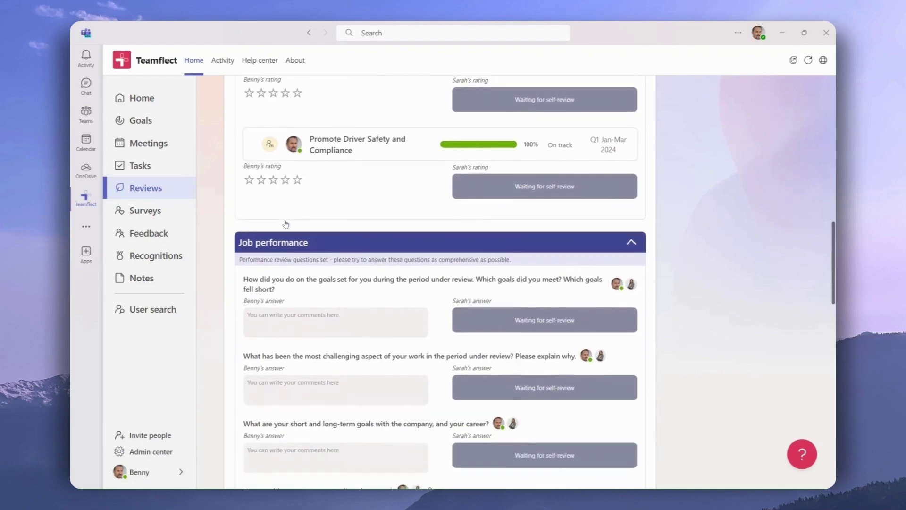
scroll(285, 224, "down", 1)
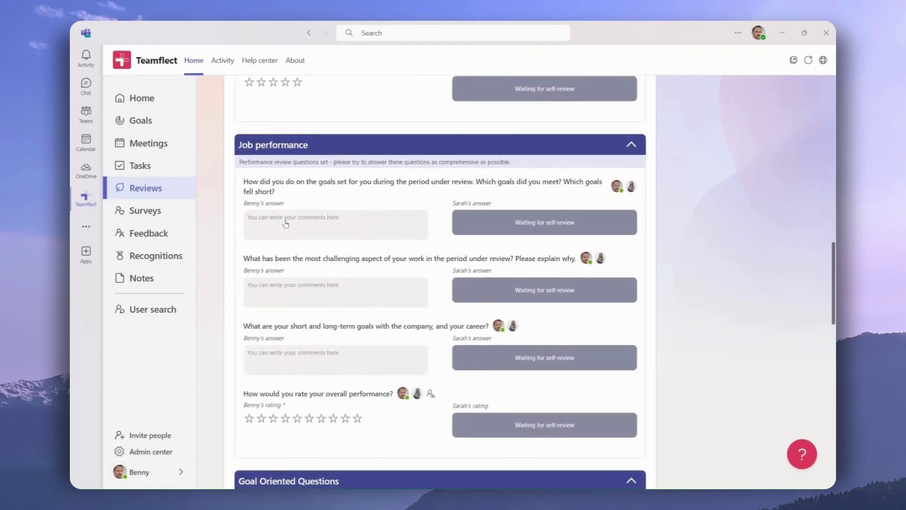
scroll(285, 224, "down", 9)
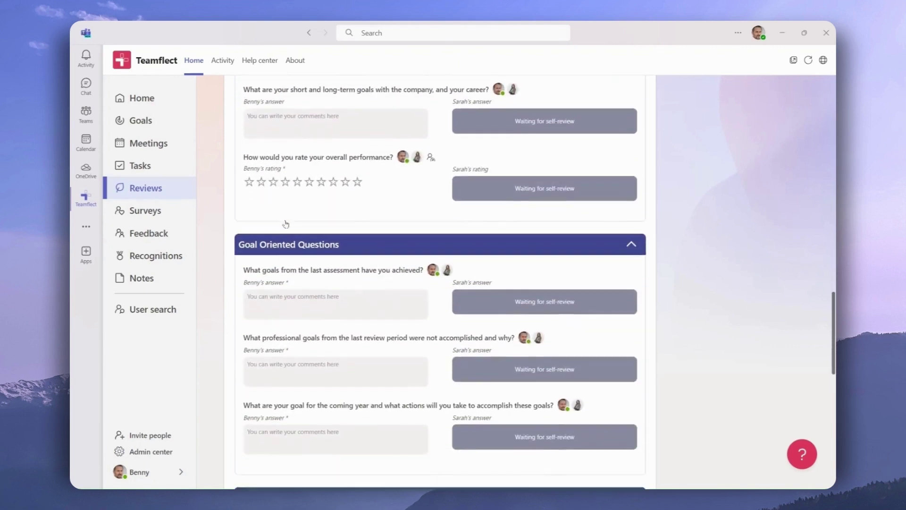
scroll(285, 223, "down", 3)
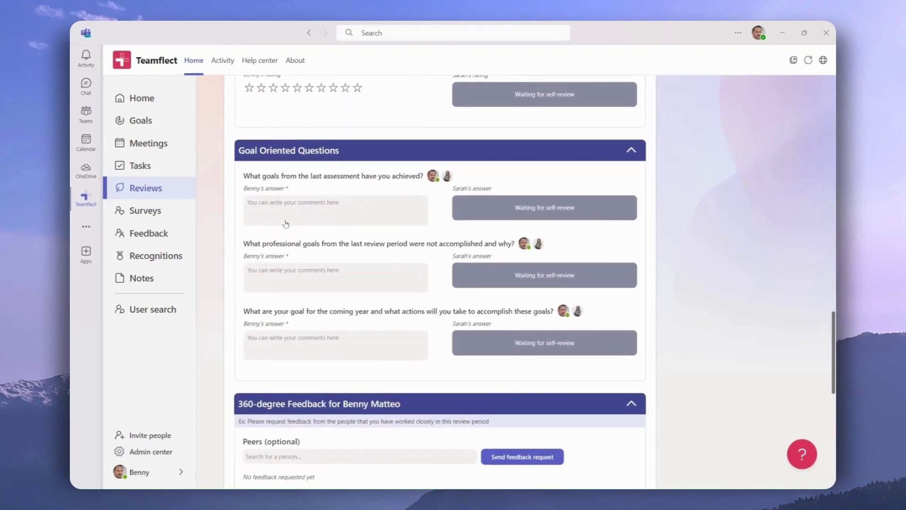
scroll(286, 224, "down", 7)
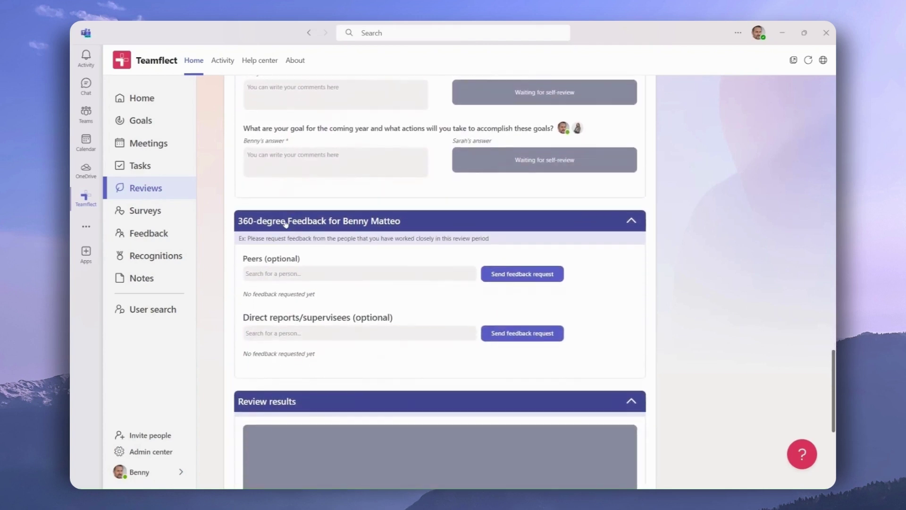
scroll(285, 223, "down", 2)
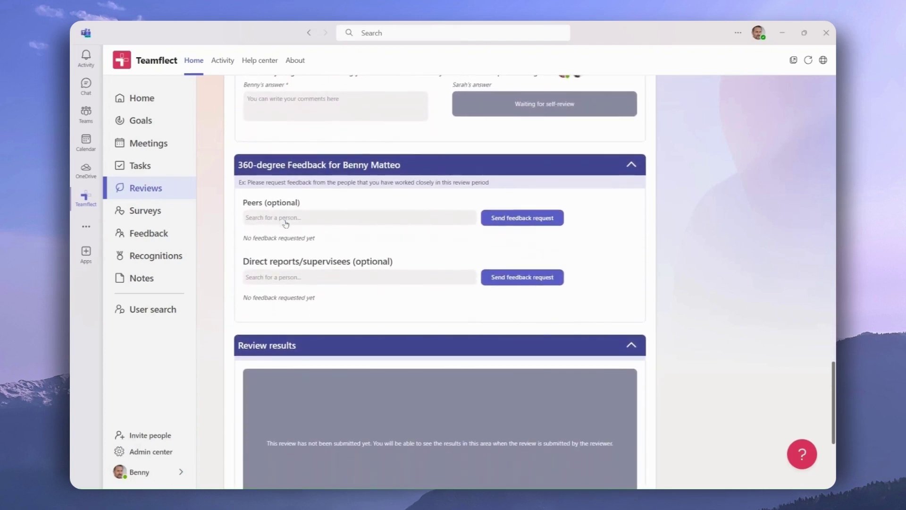
scroll(285, 224, "down", 7)
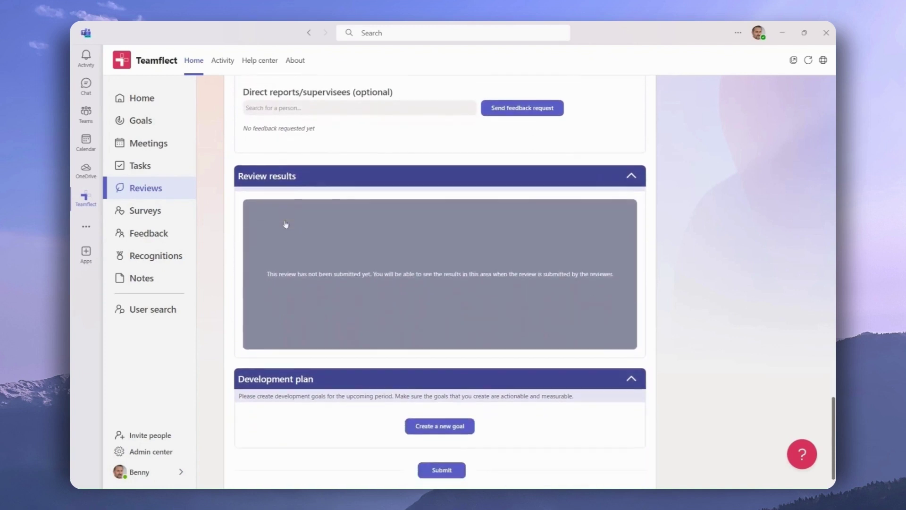
scroll(285, 224, "down", 1)
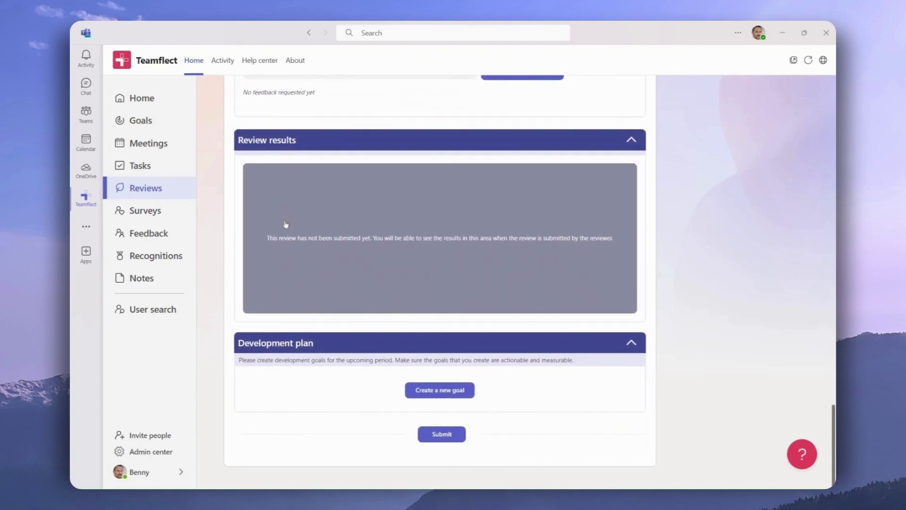
left_click(439, 434)
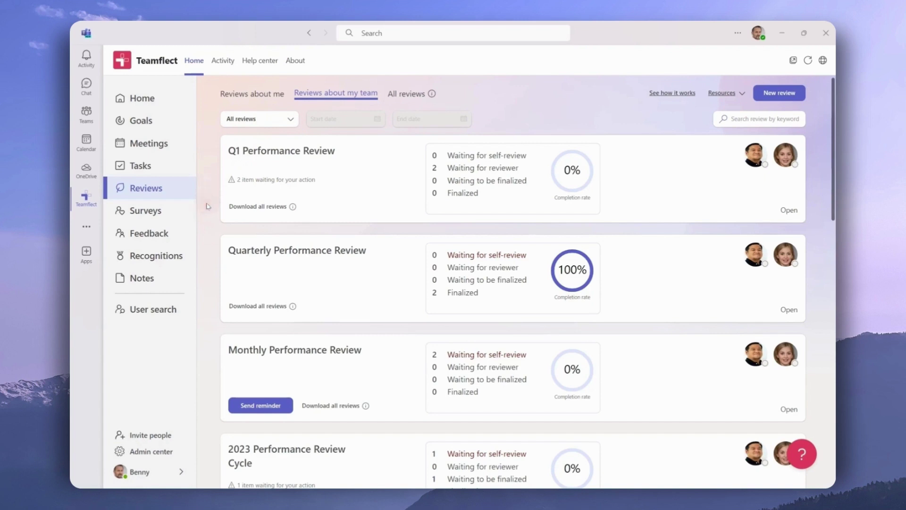
scroll(207, 206, "down", 1)
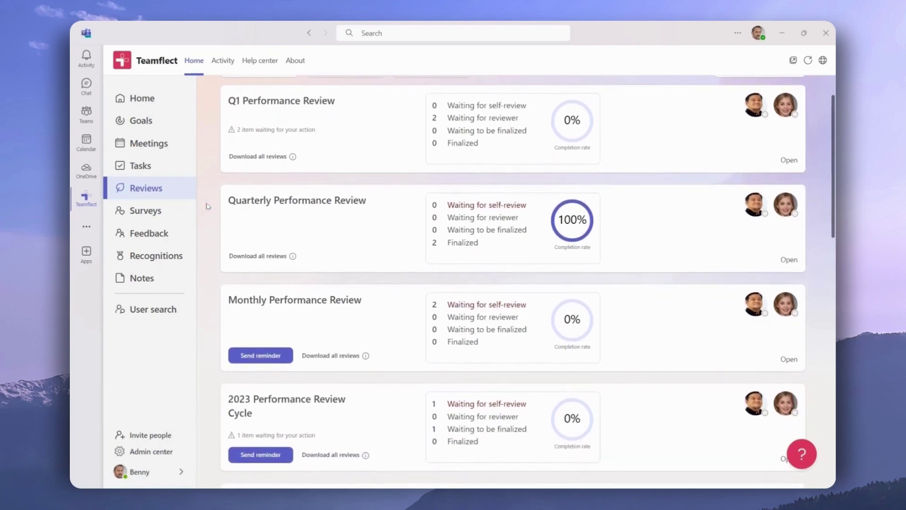
scroll(207, 207, "down", 1)
scroll(206, 207, "up", 2)
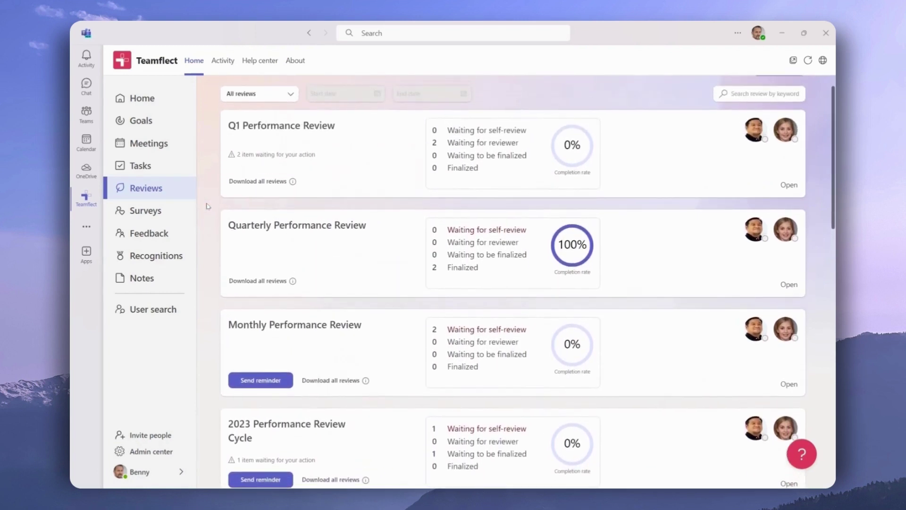
scroll(206, 206, "up", 1)
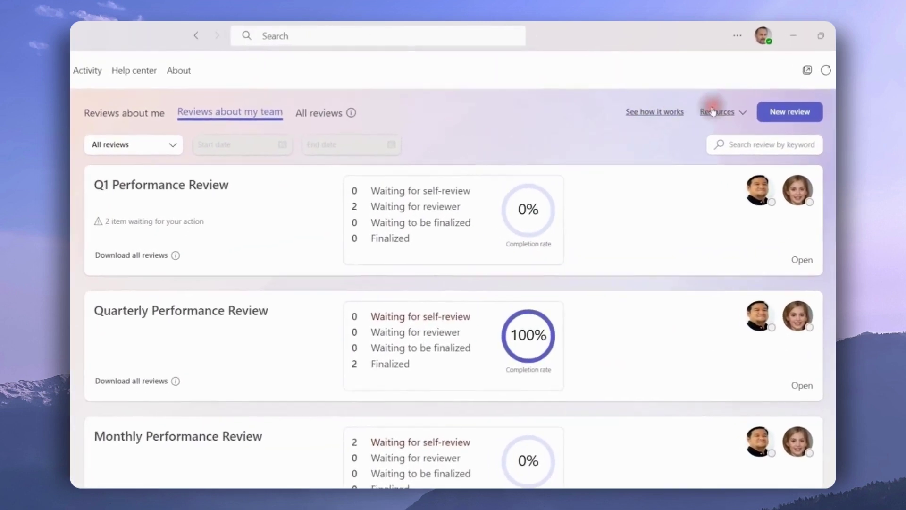
left_click(766, 112)
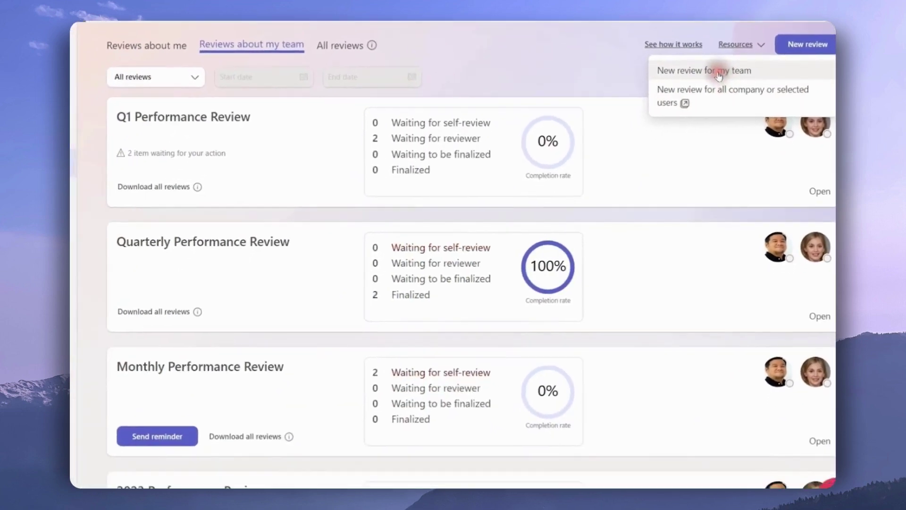
left_click(682, 147)
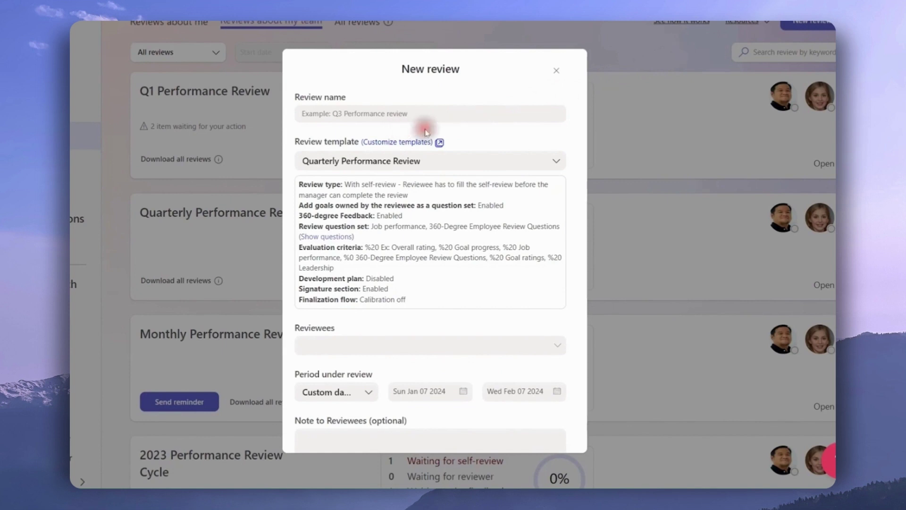
left_click(556, 160)
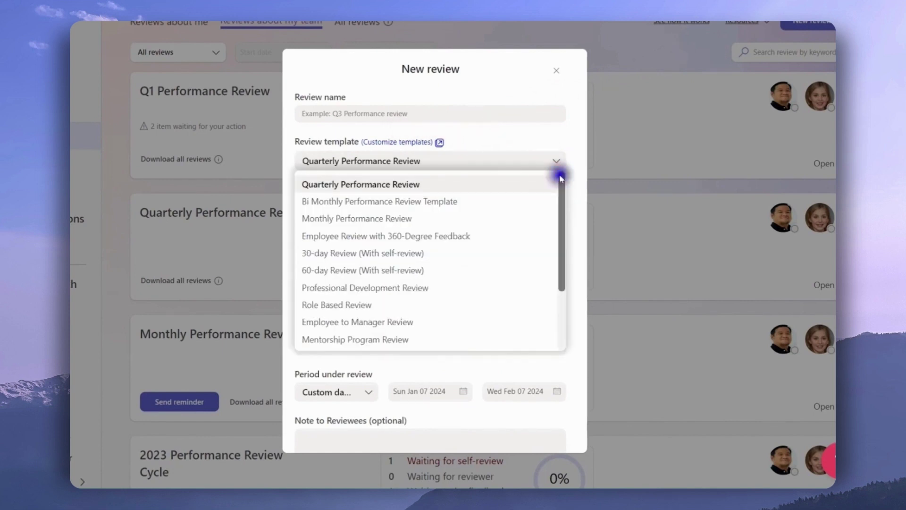
mouse_move(560, 178)
left_mouse_down()
mouse_move(565, 234)
mouse_move(569, 170)
left_mouse_up()
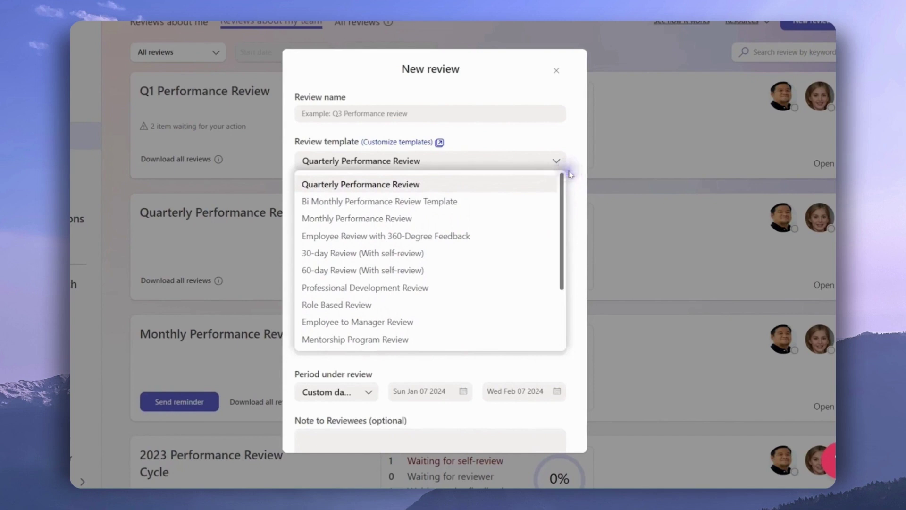
left_click(570, 171)
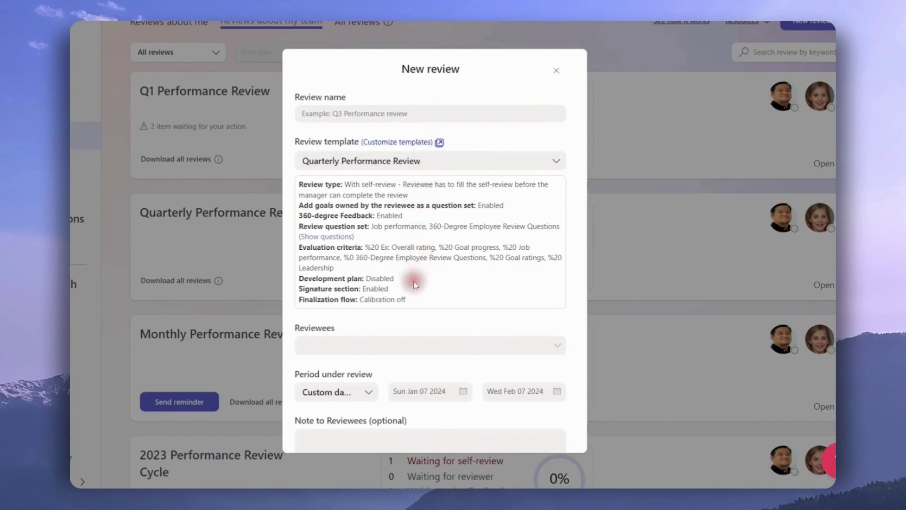
scroll(416, 285, "down", 2)
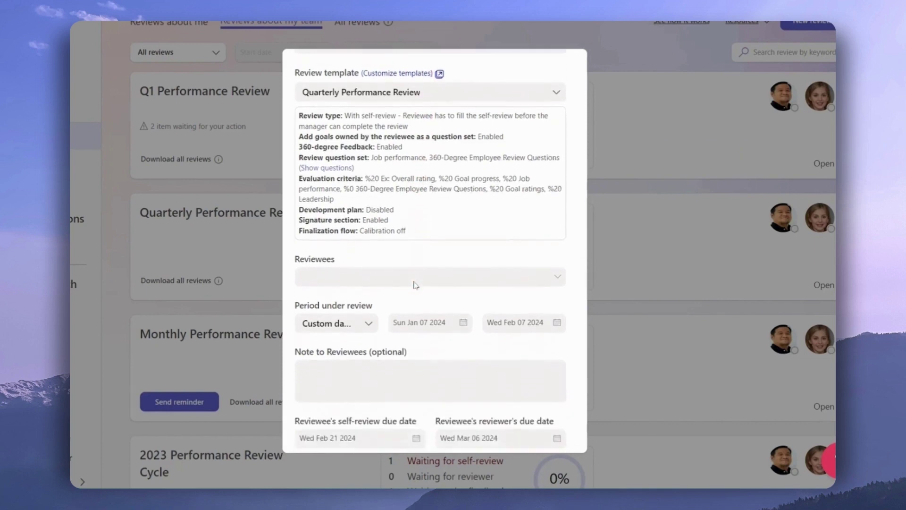
left_click(457, 259)
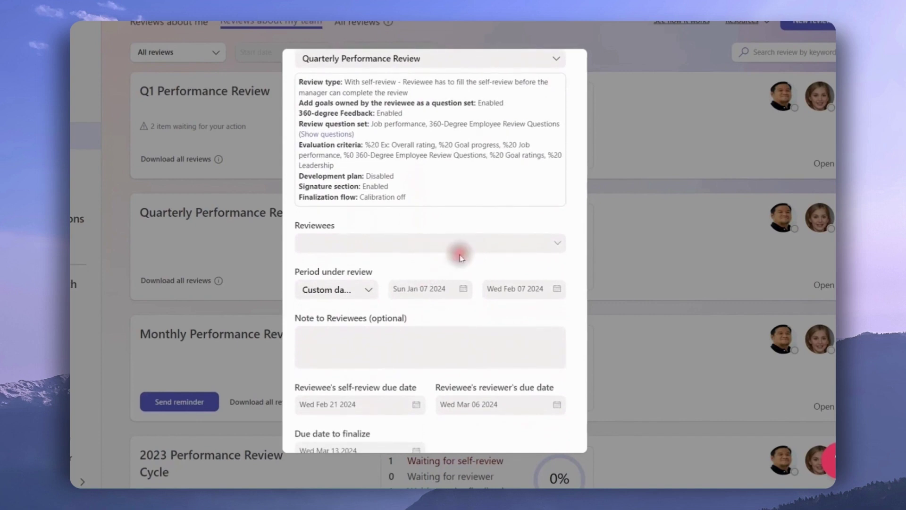
scroll(376, 296, "down", 1)
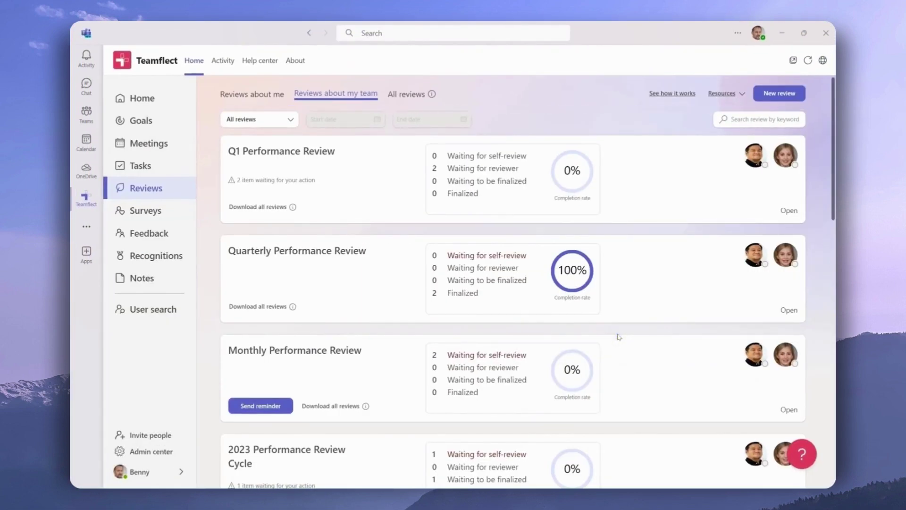
- Expand the Q1 Performance Review card and both reviewees' rows to show additional reviewers
left_click(357, 185)
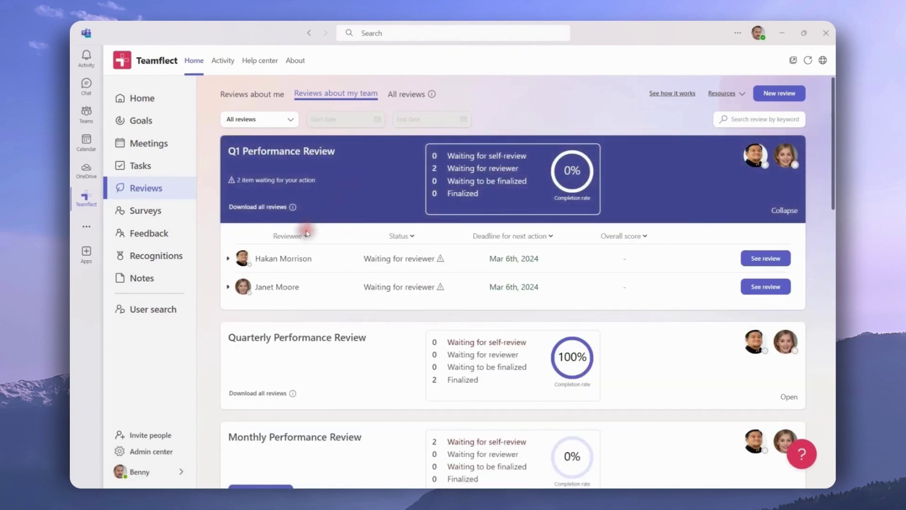
left_click(228, 259)
left_click(228, 316)
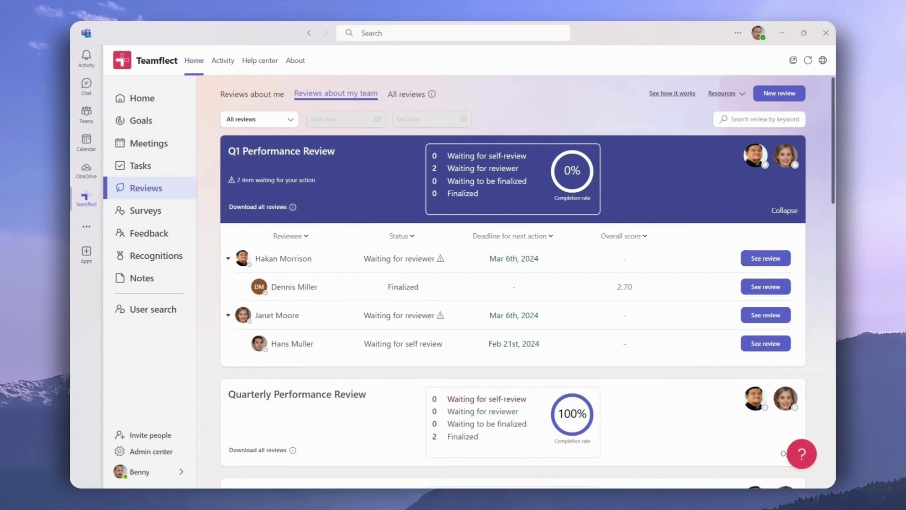
- Open the first reviewee's Q1 Performance Review and scroll through the goal ratings
left_click(751, 258)
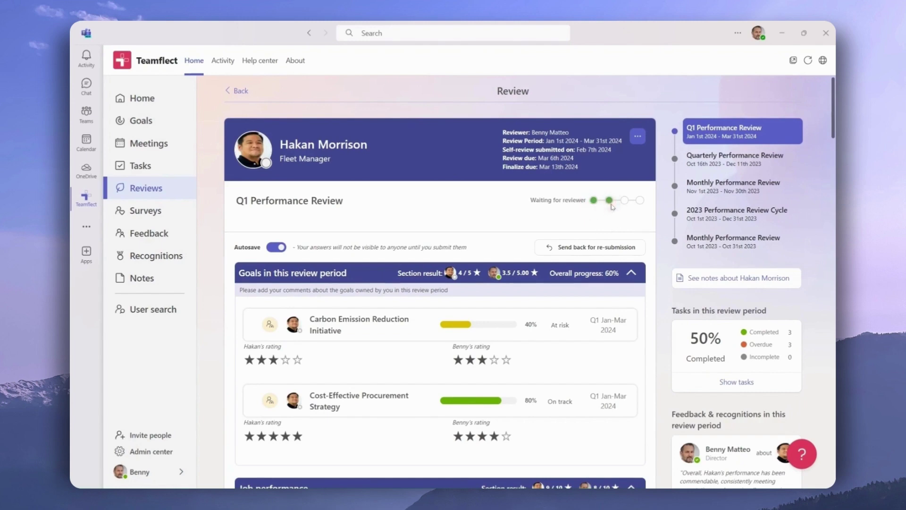
scroll(661, 217, "down", 2)
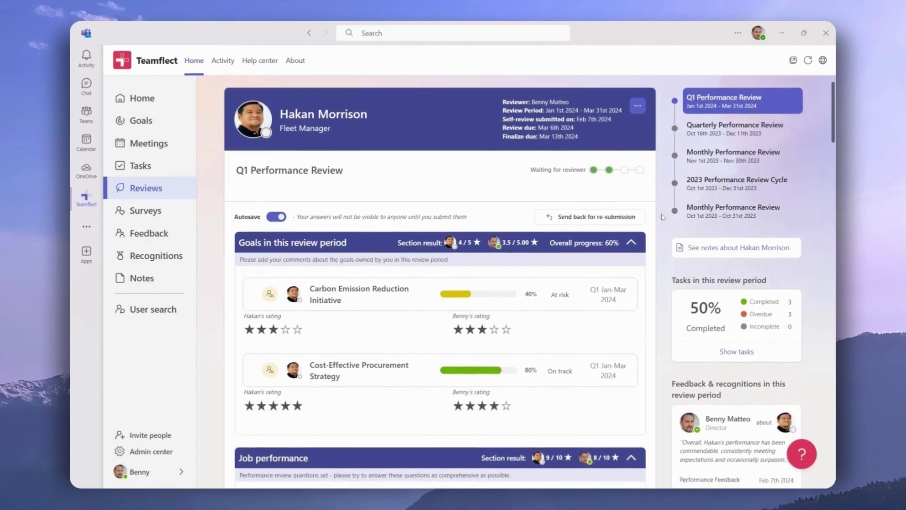
scroll(661, 216, "down", 2)
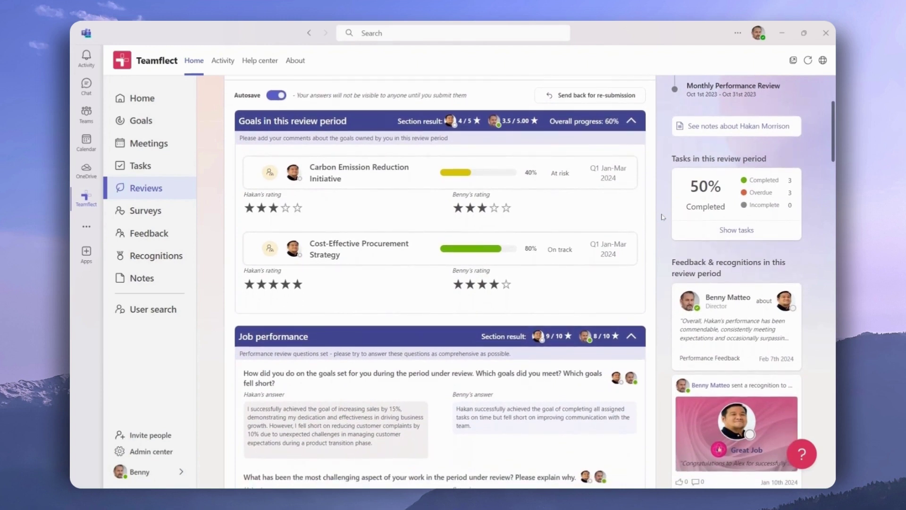
scroll(661, 217, "down", 1)
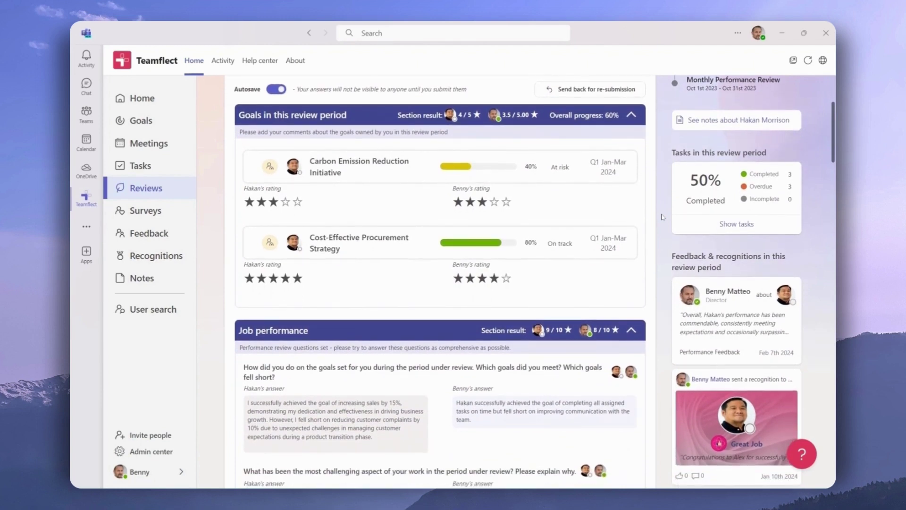
- Review the tasks summary, feedback cards, job performance answers and pending 360-degree feedback request
left_click(661, 217)
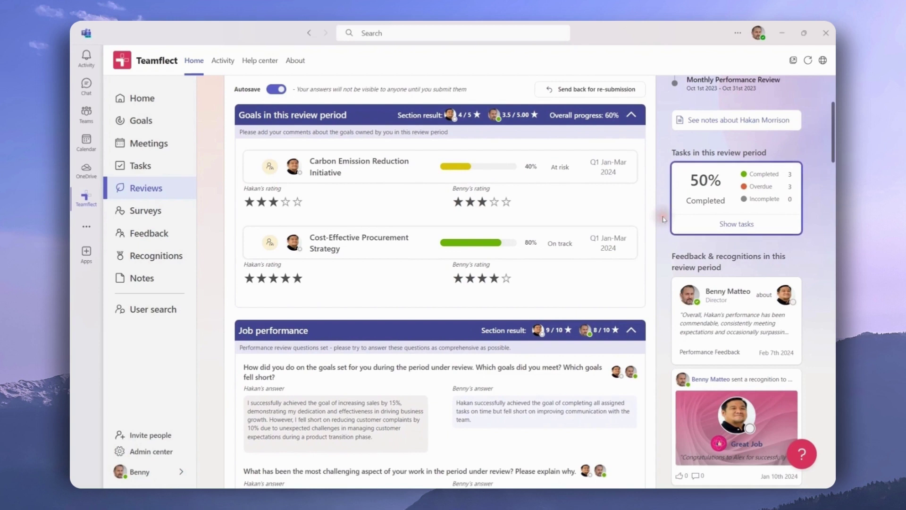
scroll(663, 219, "down", 2)
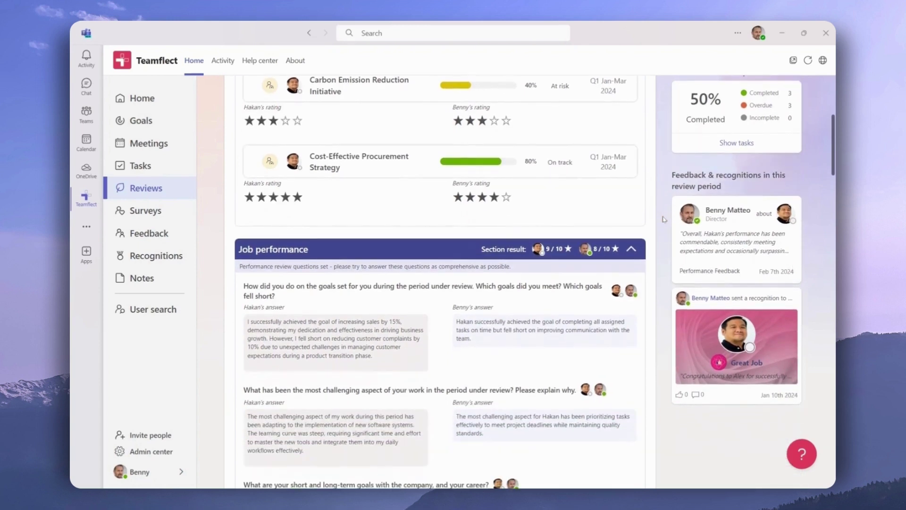
left_click(658, 240)
left_click(664, 275)
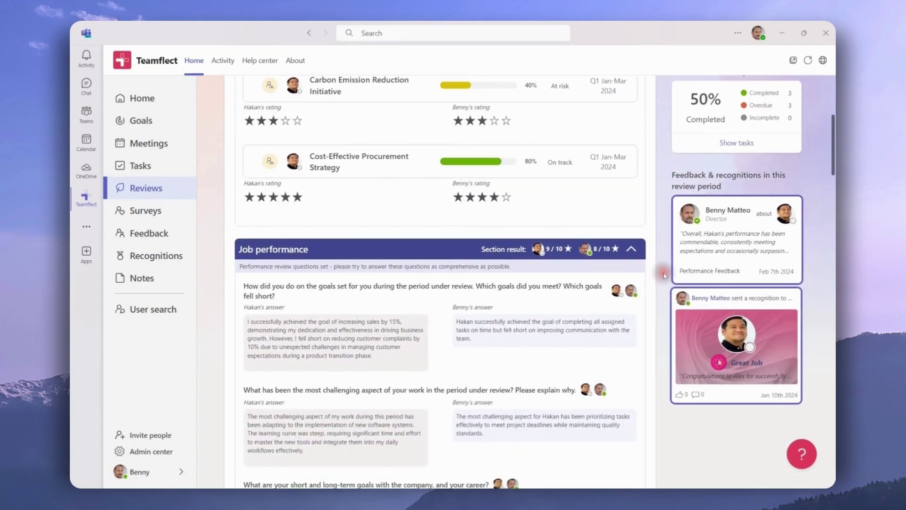
scroll(664, 278, "down", 2)
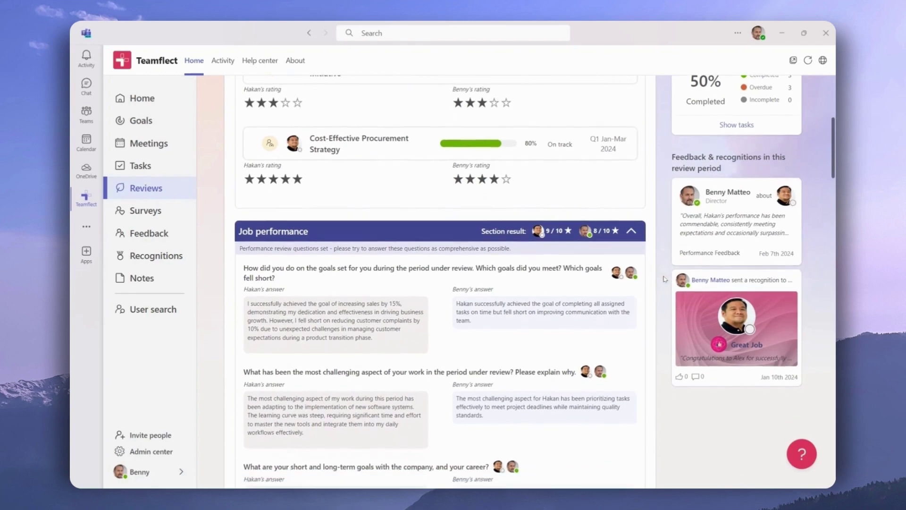
scroll(665, 279, "down", 2)
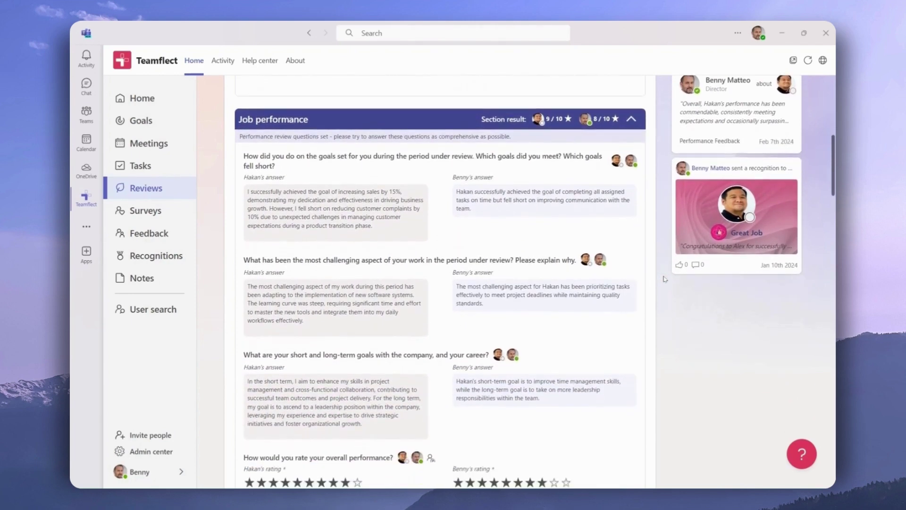
scroll(664, 279, "down", 3)
scroll(664, 279, "down", 3)
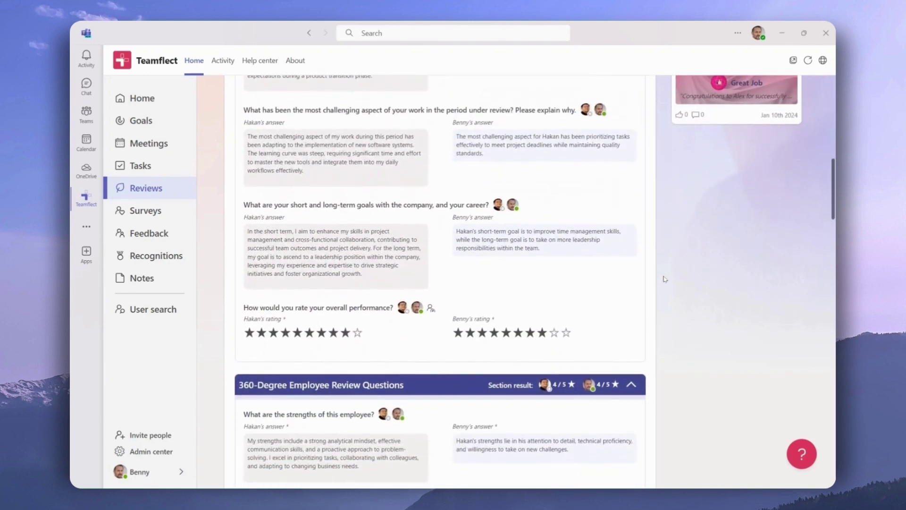
scroll(664, 279, "down", 3)
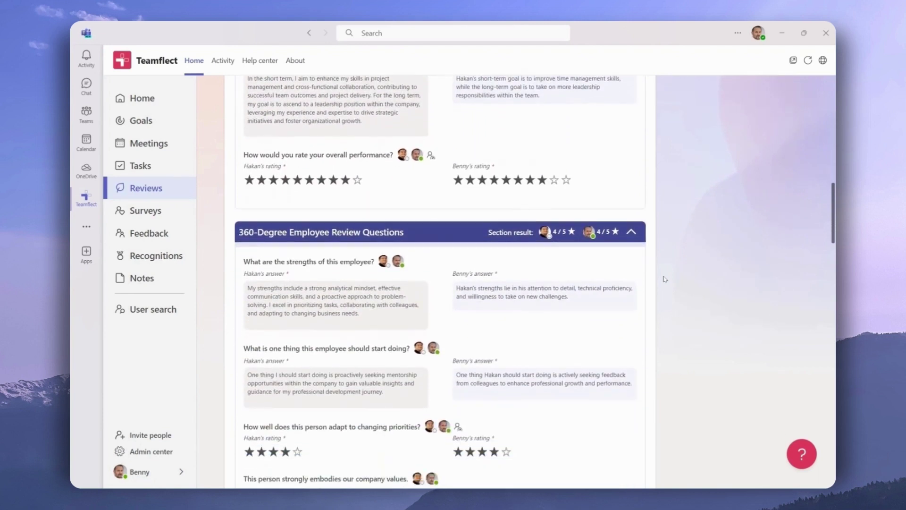
scroll(664, 279, "down", 5)
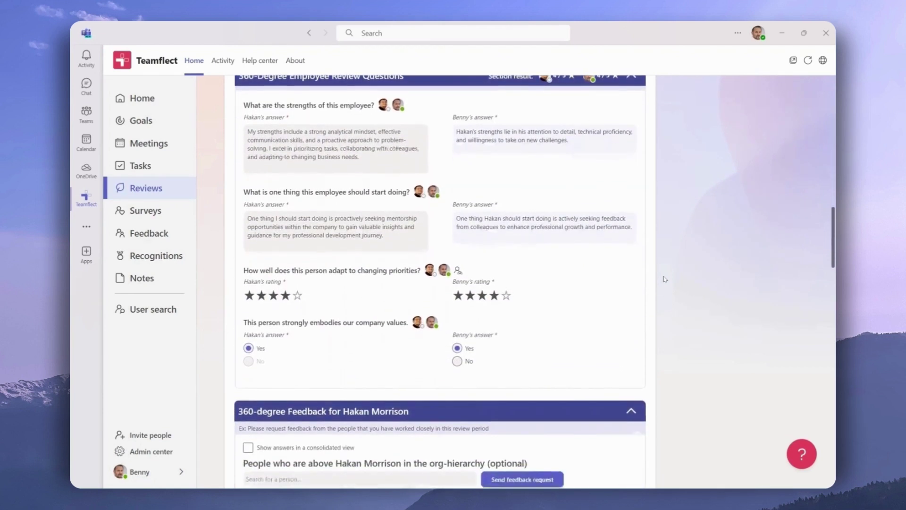
scroll(664, 279, "down", 3)
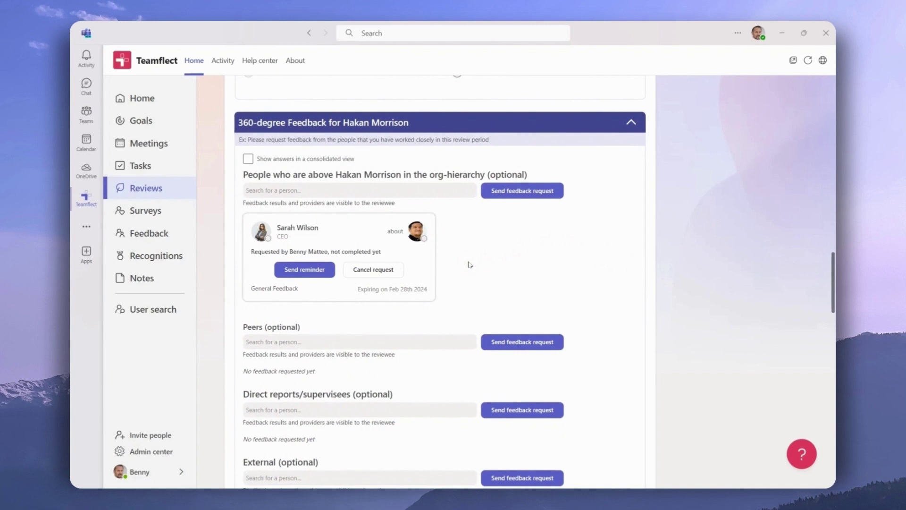
scroll(469, 265, "down", 3)
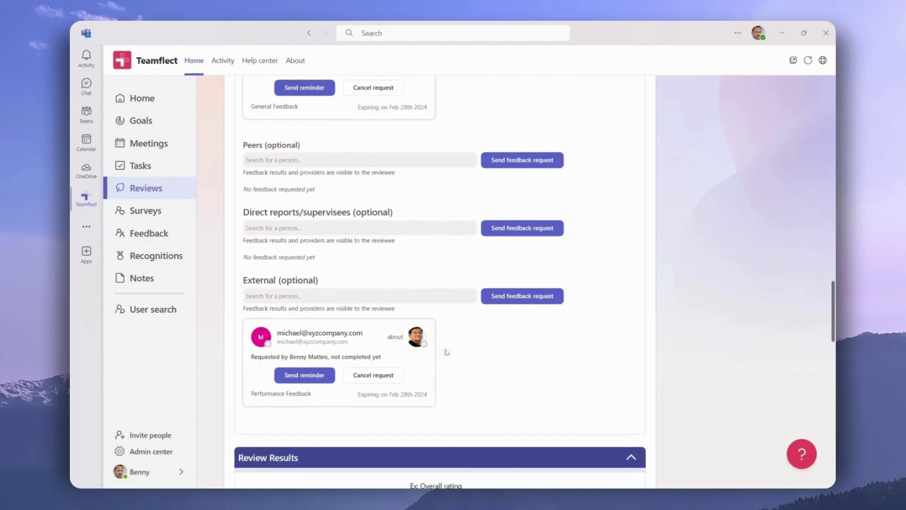
scroll(446, 352, "down", 2)
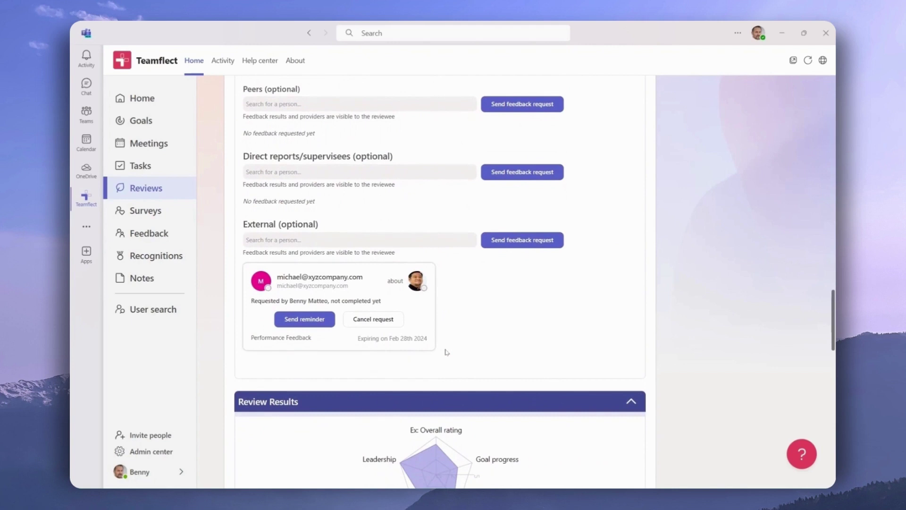
scroll(446, 352, "down", 3)
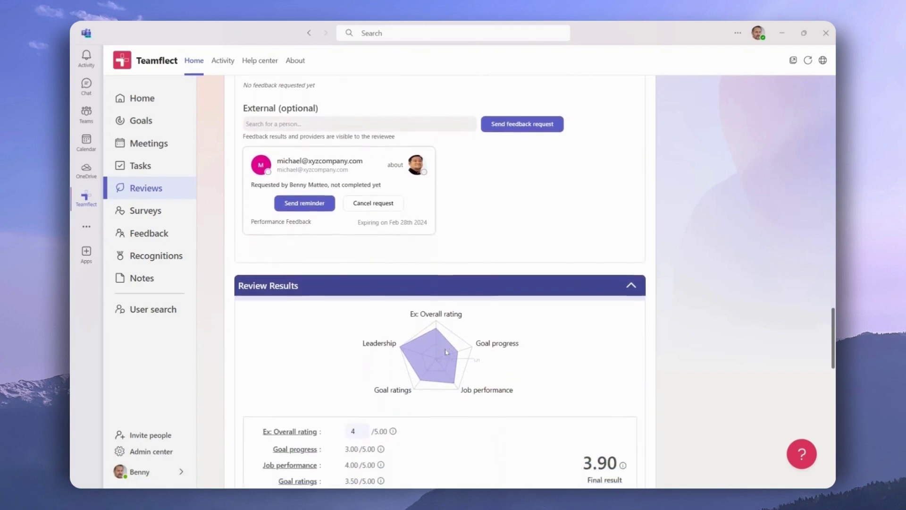
scroll(446, 352, "down", 3)
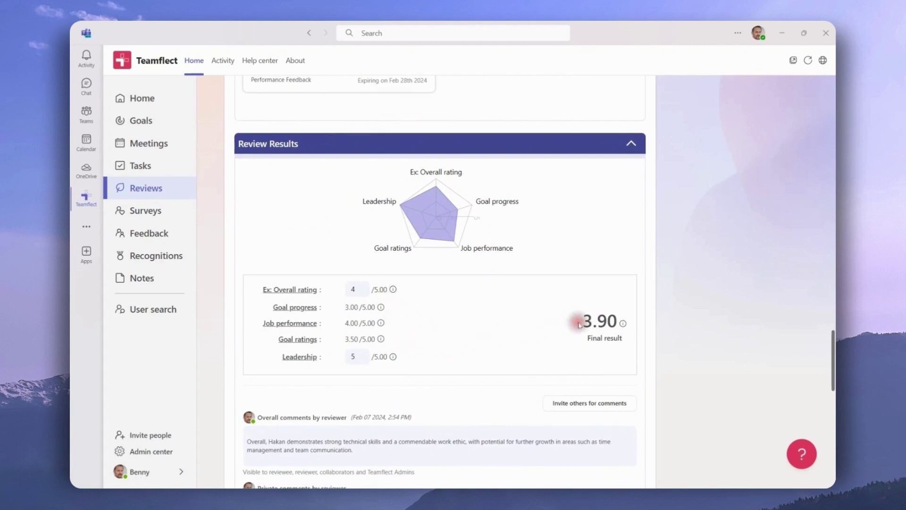
scroll(554, 336, "down", 2)
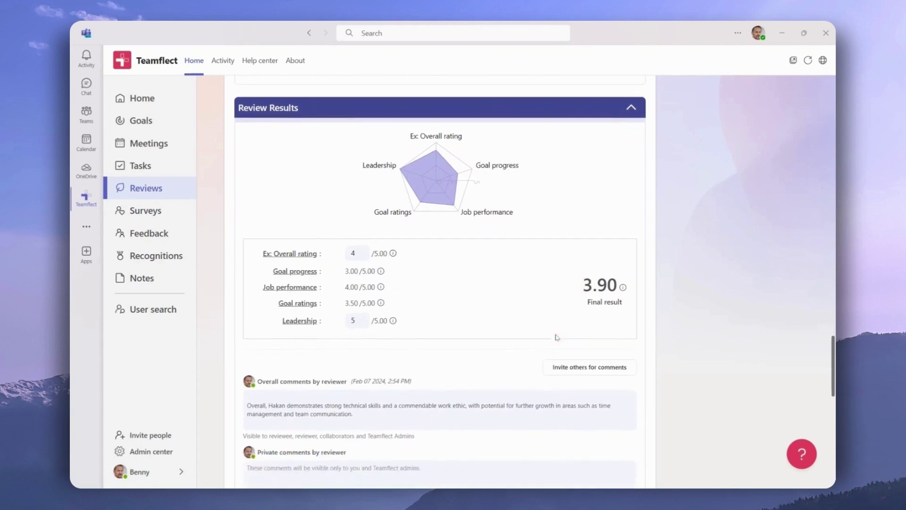
scroll(556, 337, "down", 2)
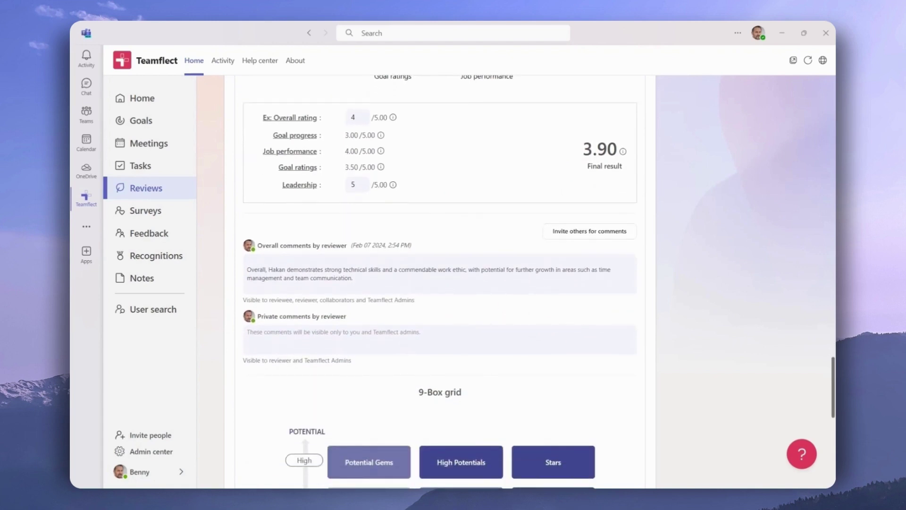
scroll(431, 281, "down", 2)
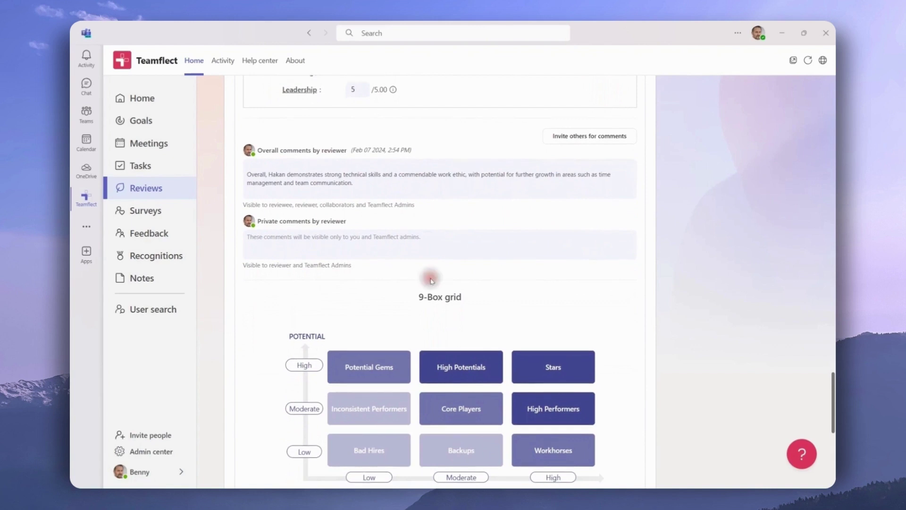
- Place the reviewee in the High Potentials 9-Box cell and inspect the time-management development goal
scroll(431, 280, "down", 2)
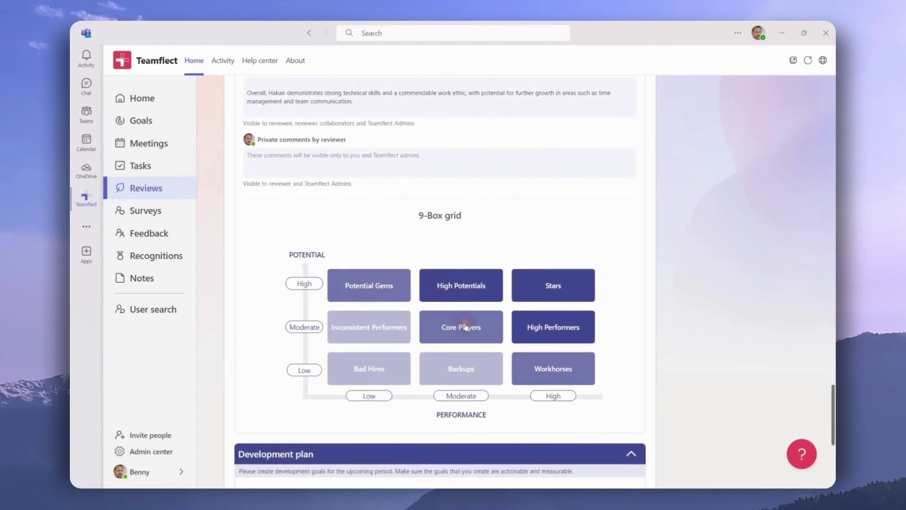
left_click(454, 289)
scroll(454, 291, "down", 3)
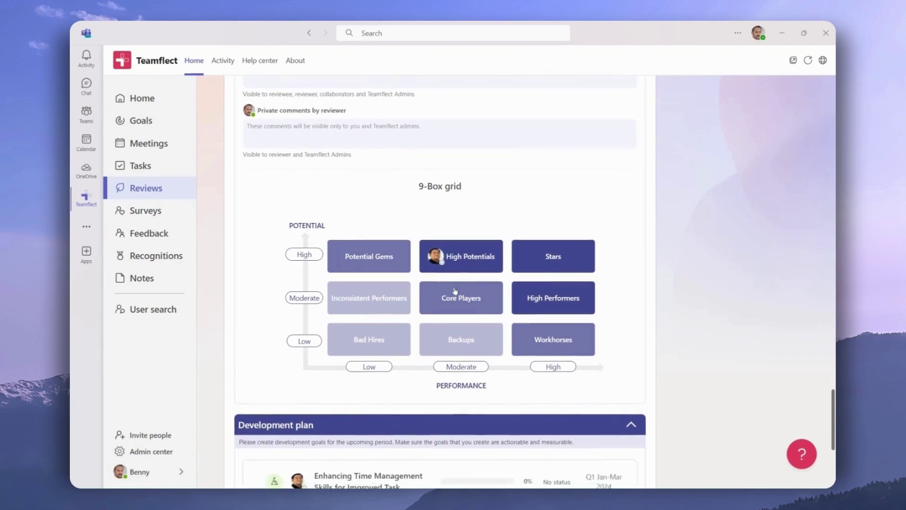
scroll(455, 292, "down", 1)
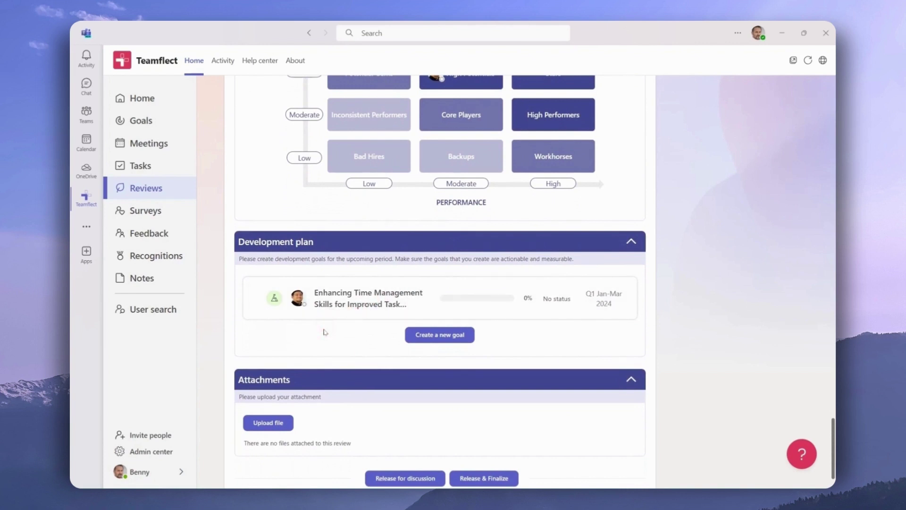
left_click(360, 307)
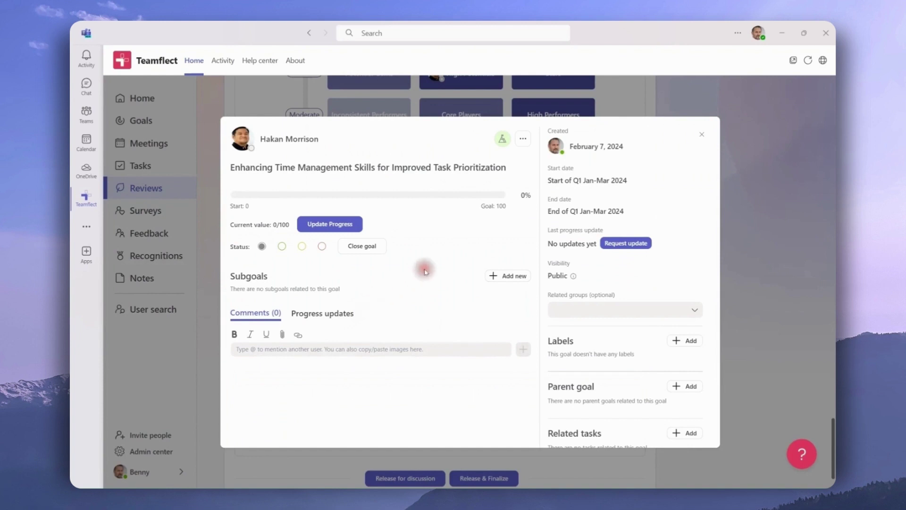
left_click(703, 135)
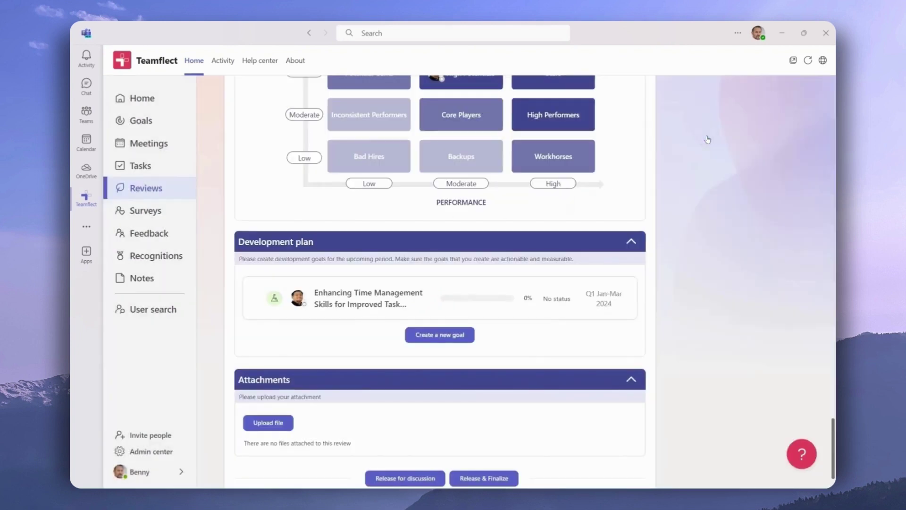
scroll(670, 177, "down", 1)
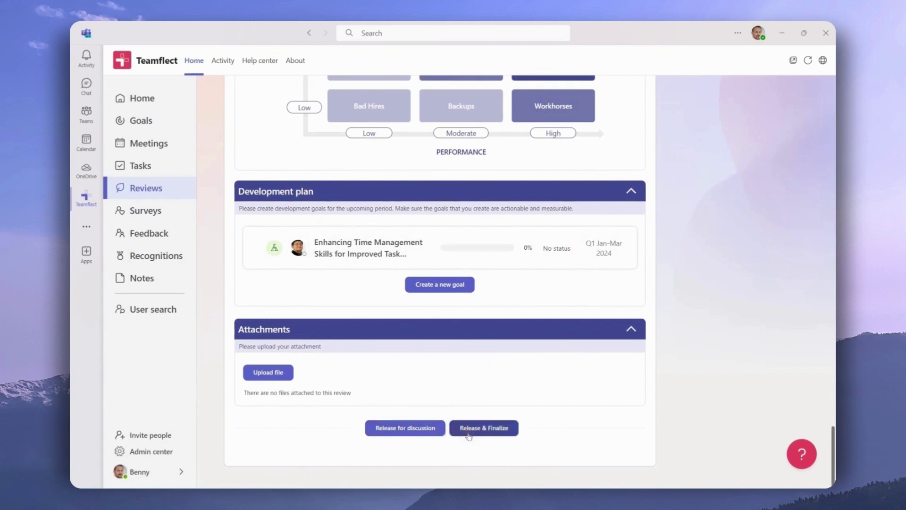
- Submit and release the review, then schedule a 1-on-1 discussion for Feb 7th at 7:30 PM
left_click(416, 436)
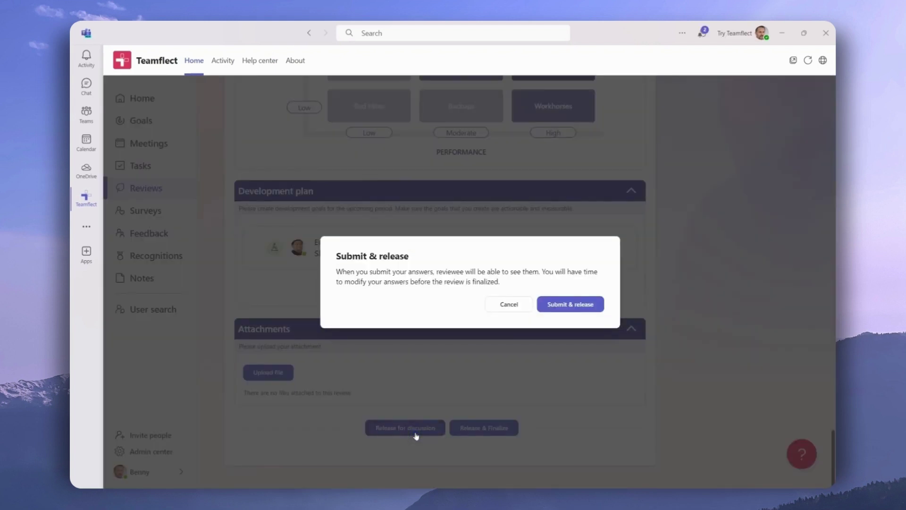
left_click(558, 306)
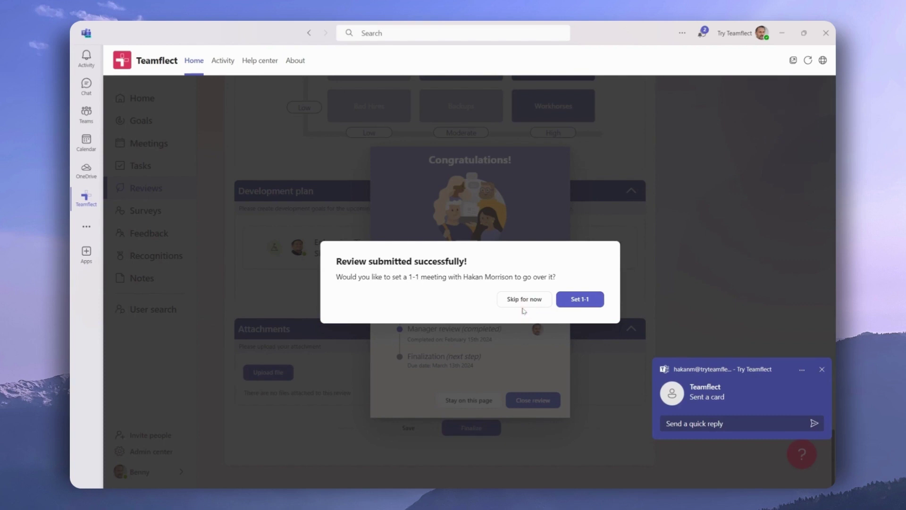
left_click(571, 309)
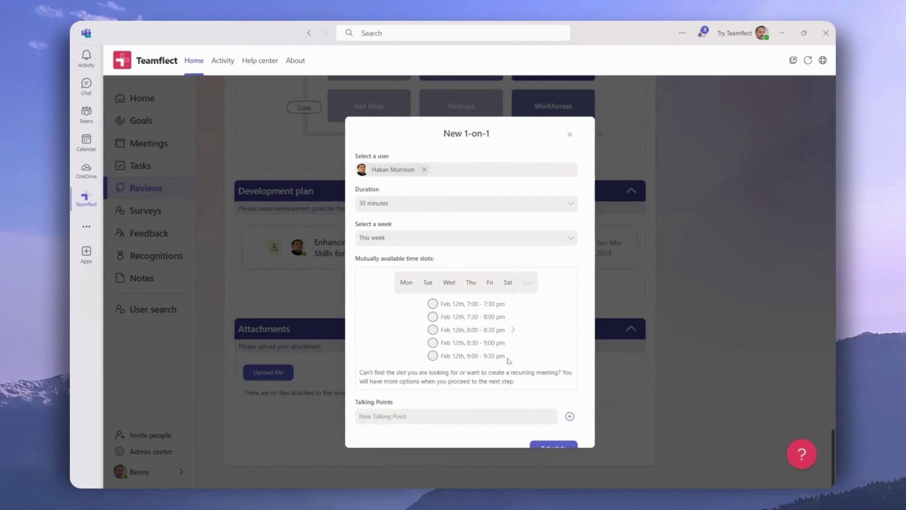
scroll(509, 361, "down", 1)
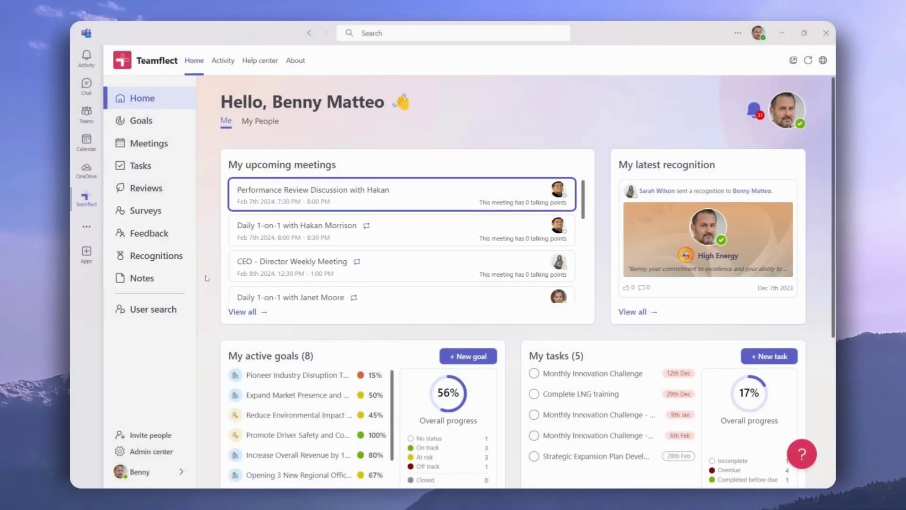
- Join the Performance Review Discussion meeting with computer audio and maximize the window
left_click(321, 194)
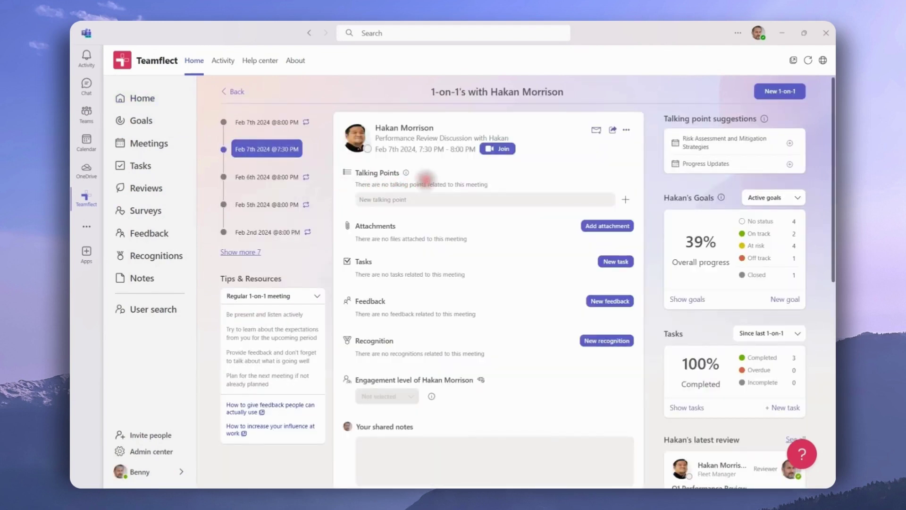
left_click(499, 149)
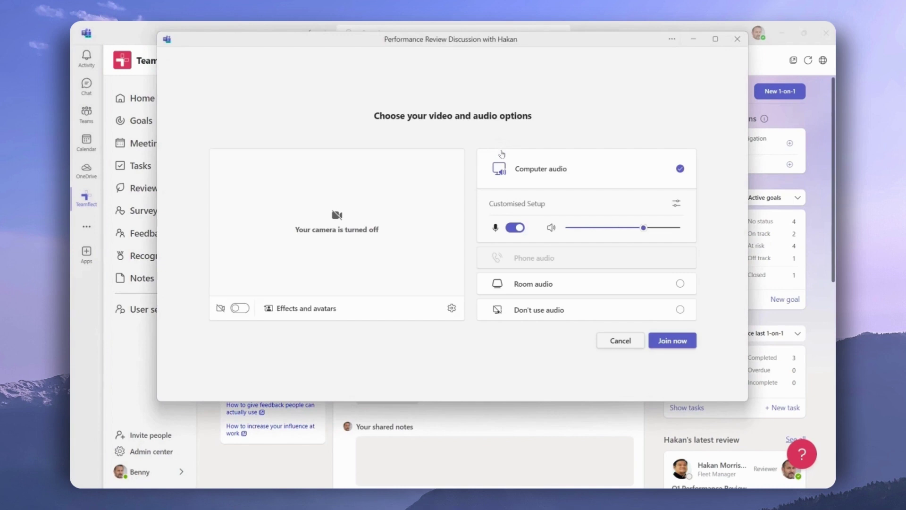
left_click(670, 341)
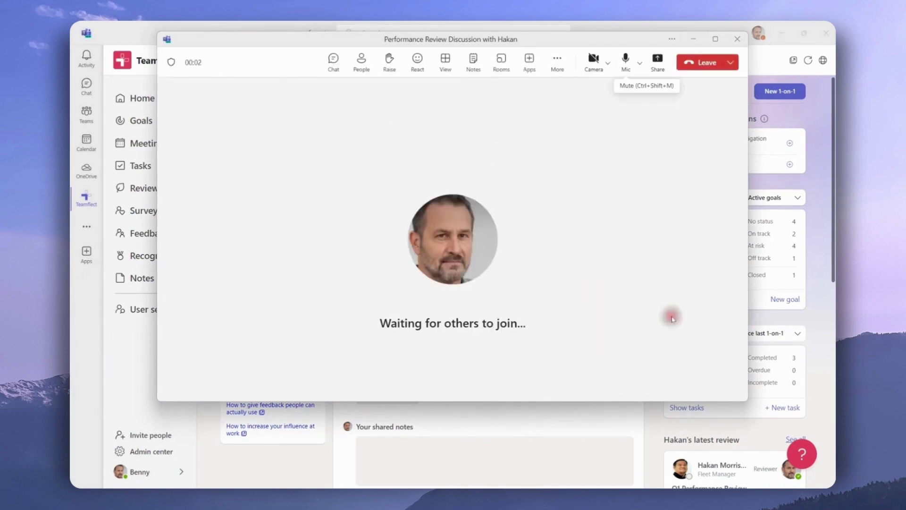
left_click(716, 40)
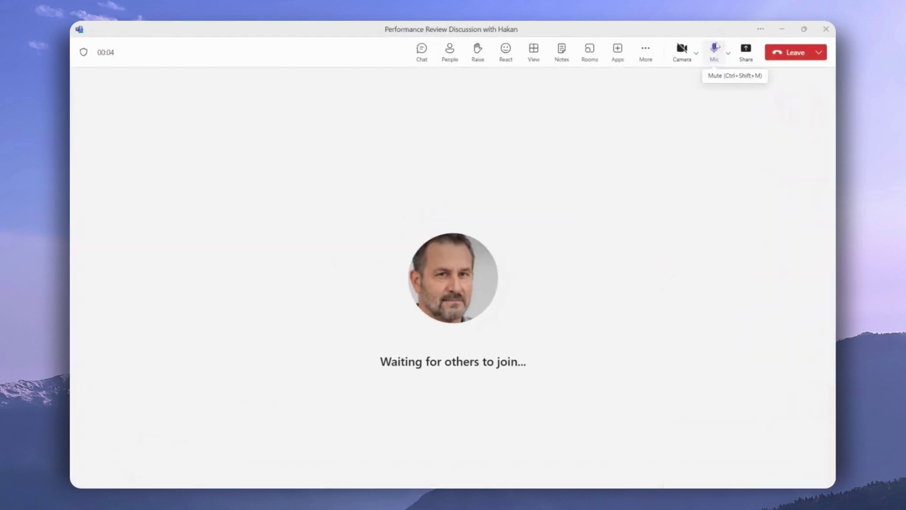
- Add the Teamflect app to the meeting's side panel
left_click(622, 53)
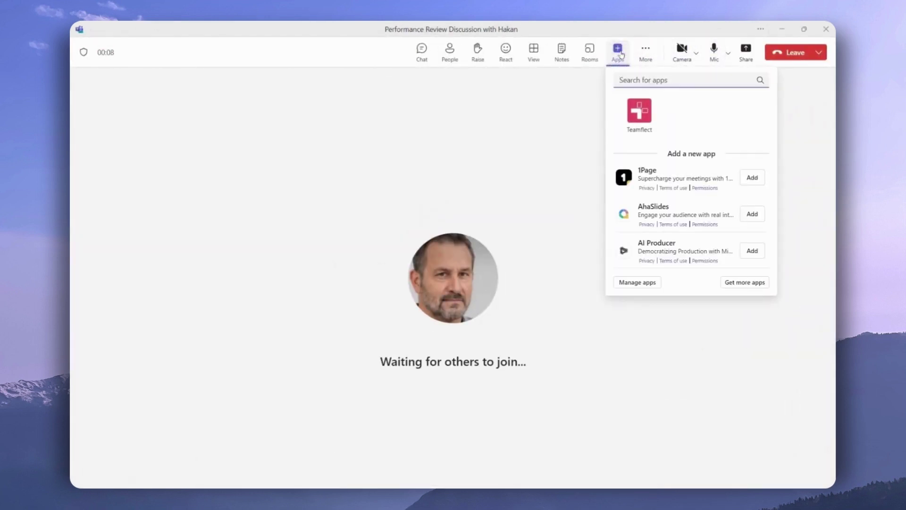
left_click(639, 112)
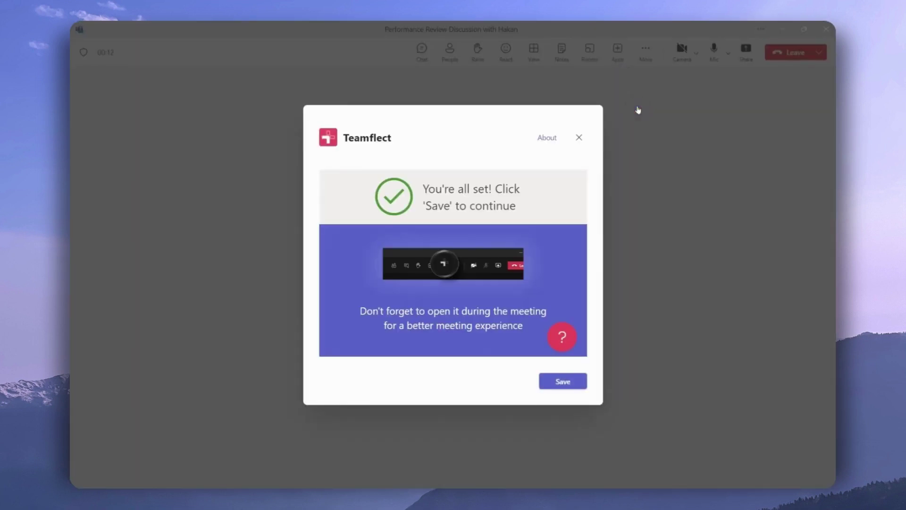
left_click(562, 381)
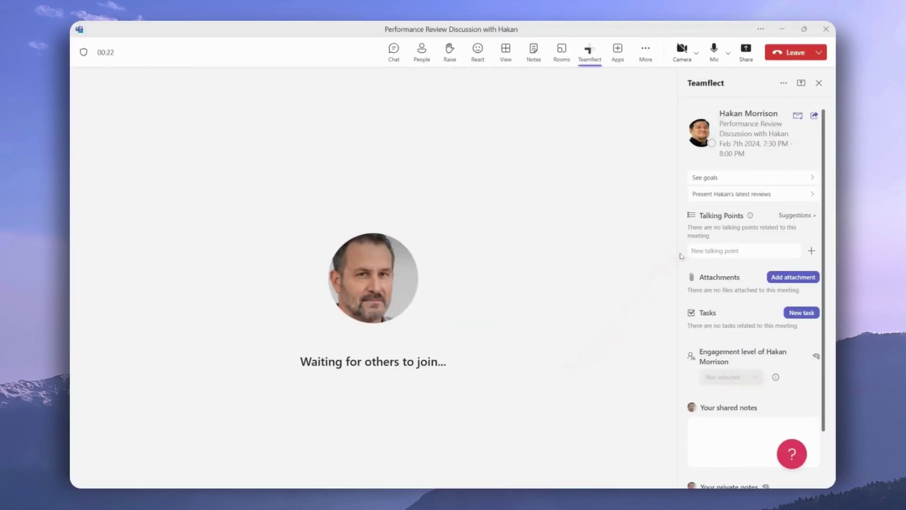
- Present the reviewee's Q1 Performance Review on the meeting stage and scroll through it
left_click(765, 199)
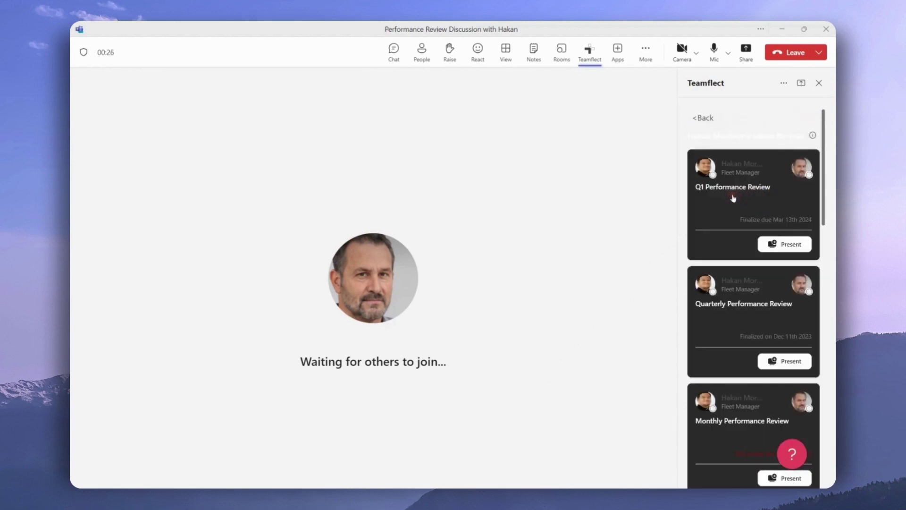
left_click(786, 243)
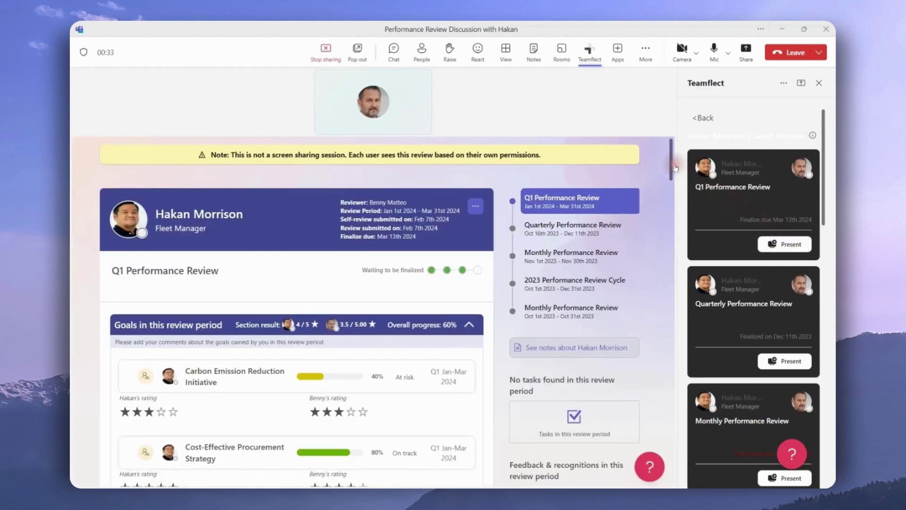
left_click_drag(673, 163, 663, 465)
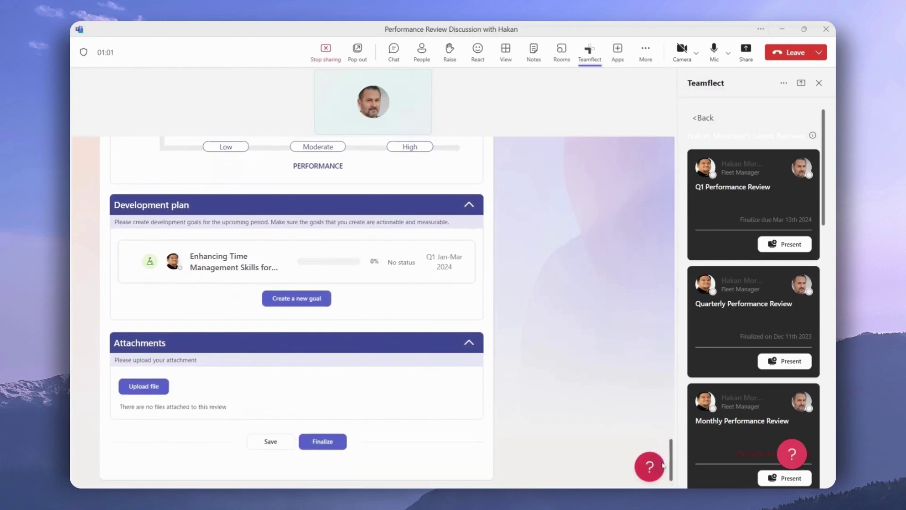